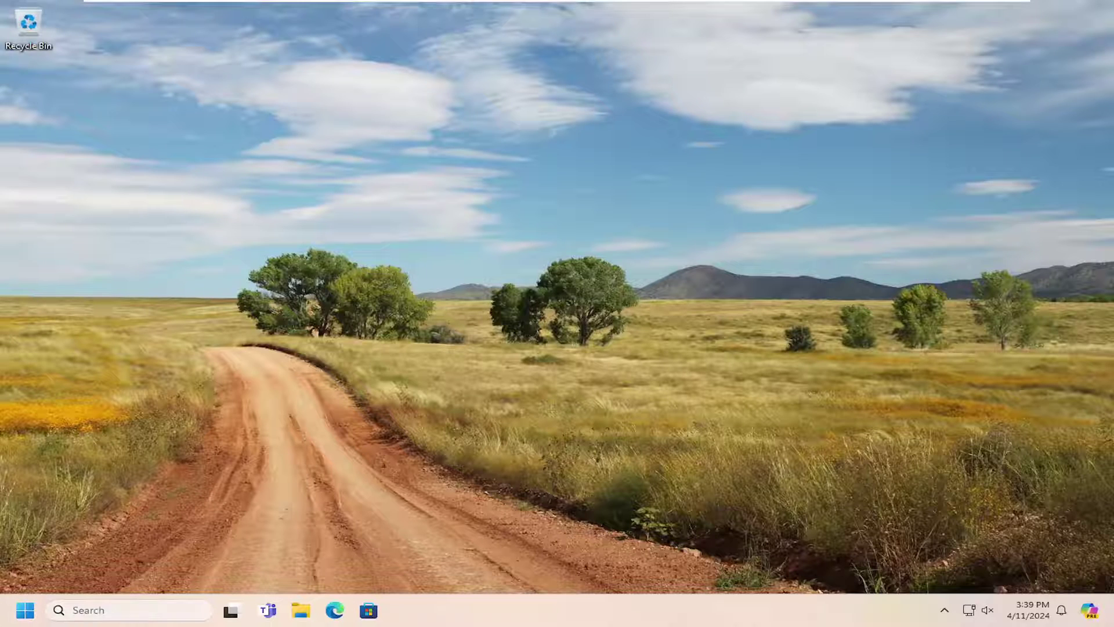
# Search for 'cmd' and launch Command Prompt as administrator.
pyautogui.click(191, 607)
pyautogui.write('cmd')
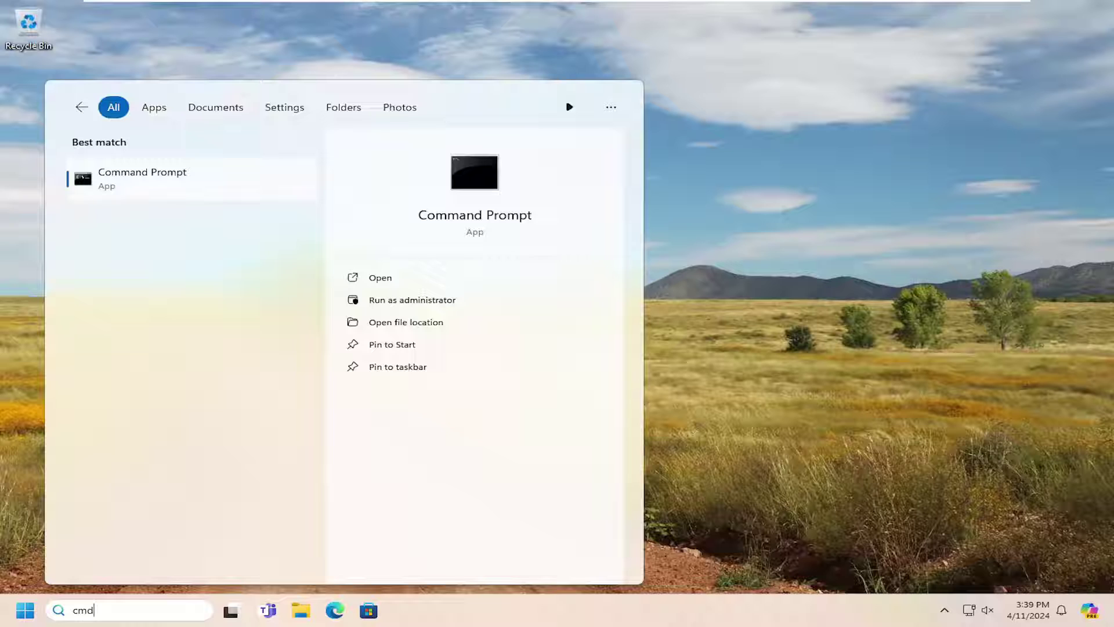
pyautogui.rightClick(141, 179)
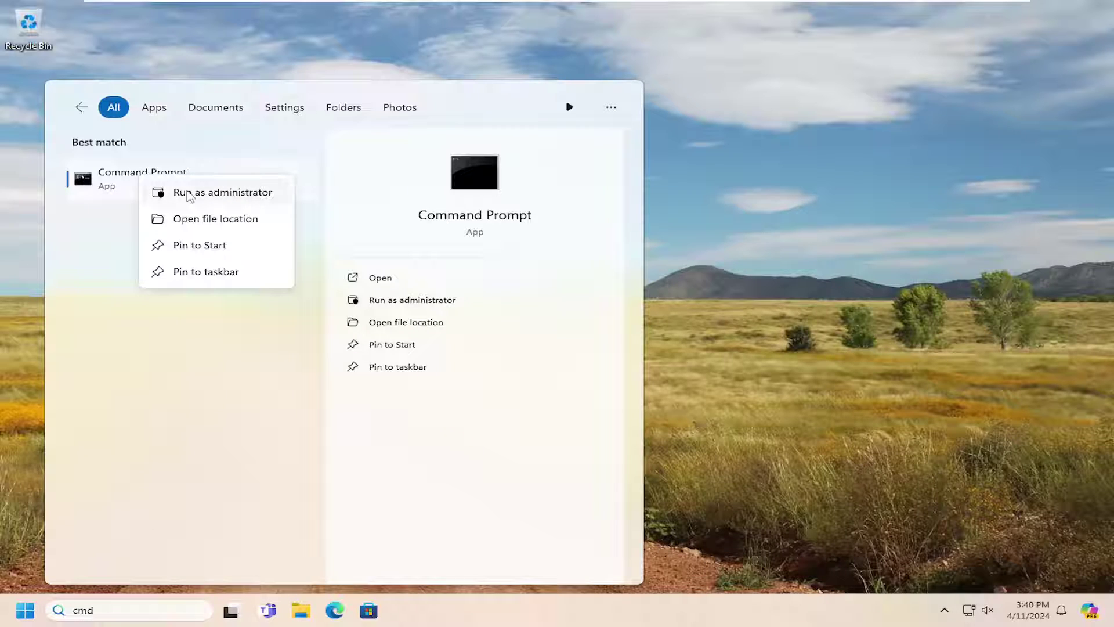
pyautogui.click(189, 195)
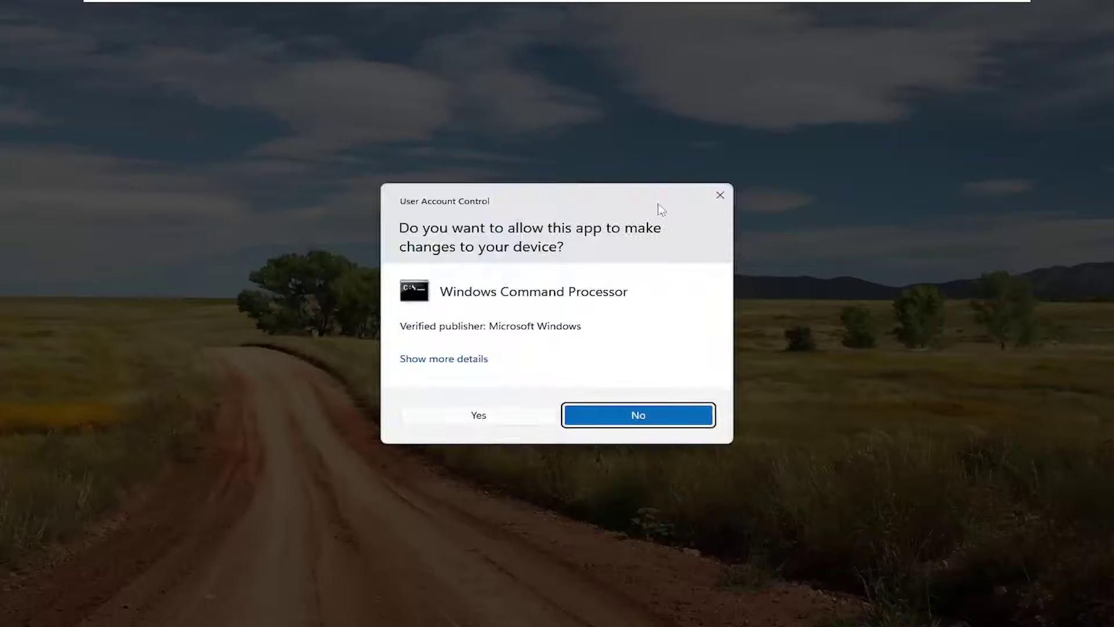
# Approve the UAC prompt and start DiskPart in the administrator console.
pyautogui.click(492, 416)
pyautogui.moveTo(547, 107); pyautogui.dragTo(639, 109)
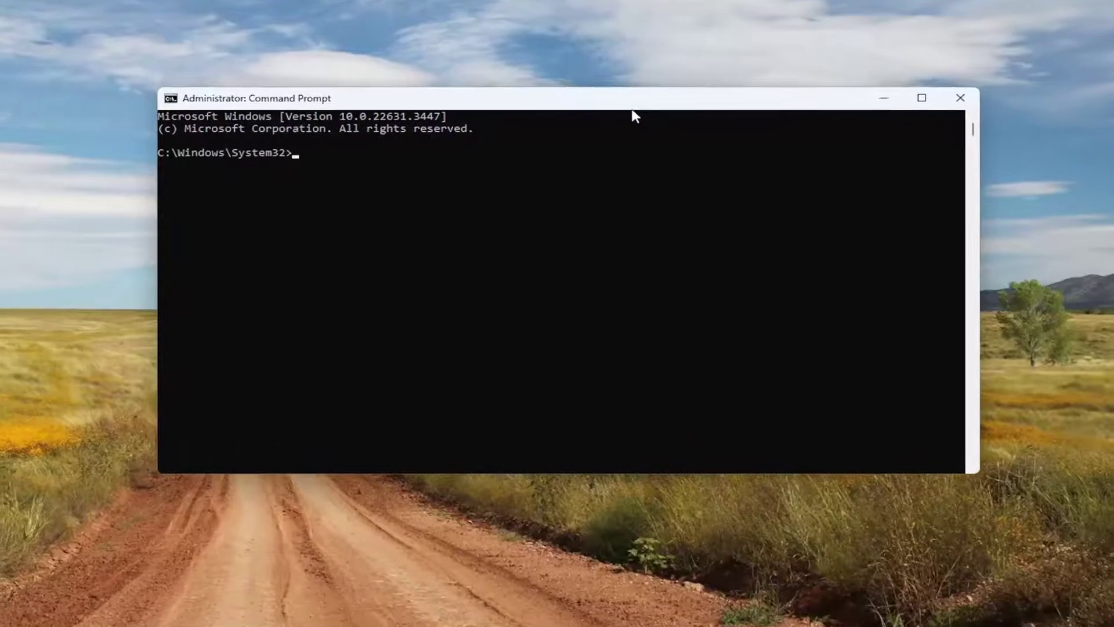
pyautogui.write('dis')
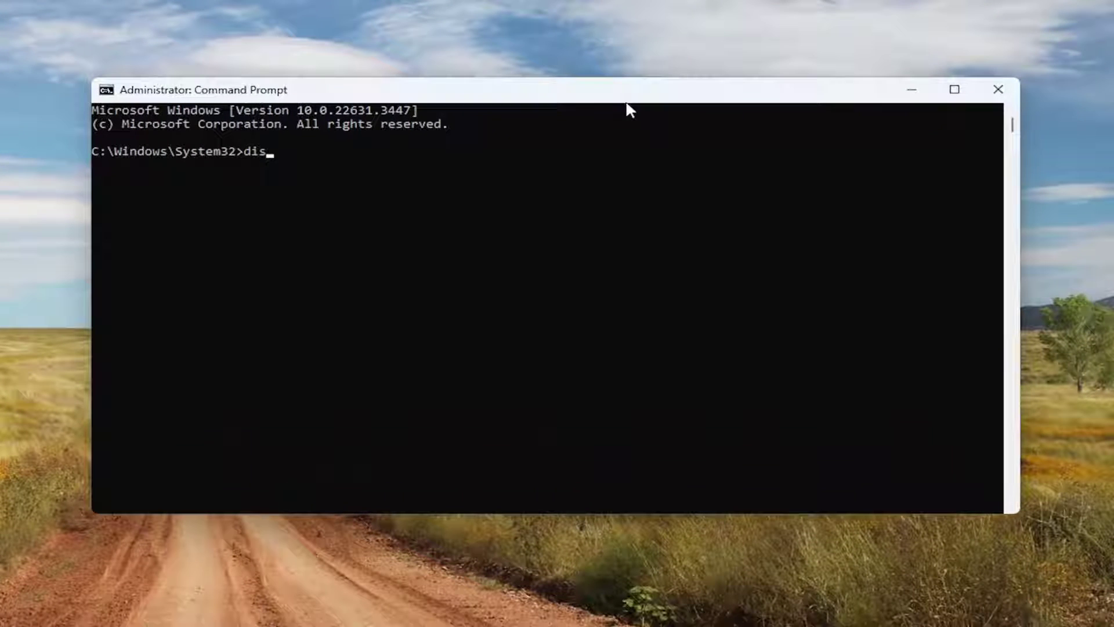
pyautogui.write('kpart')
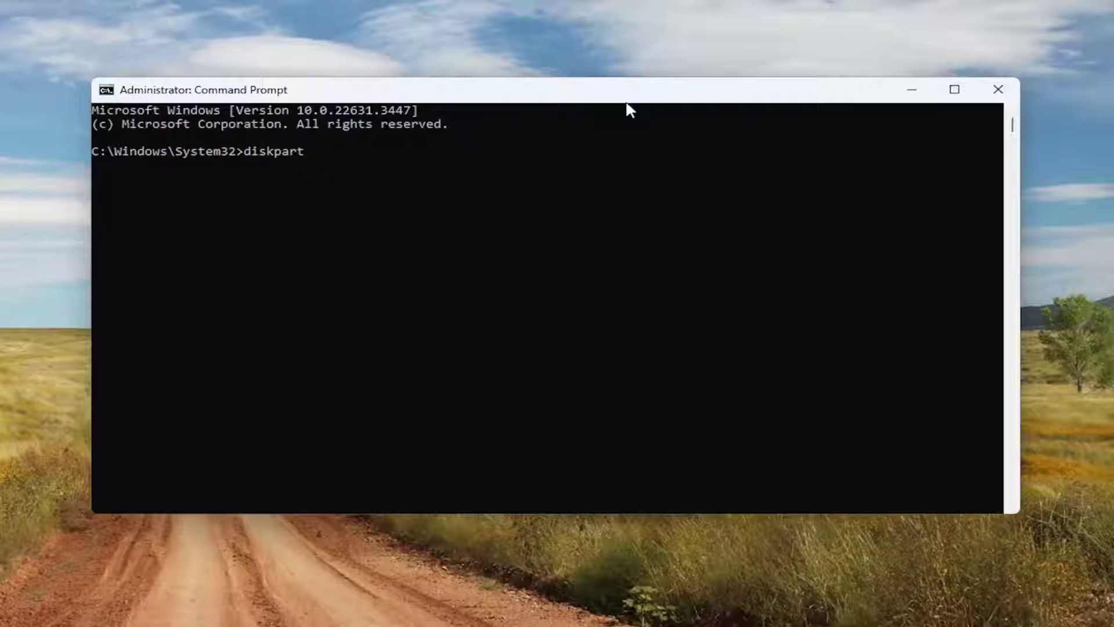
pyautogui.press('Return')
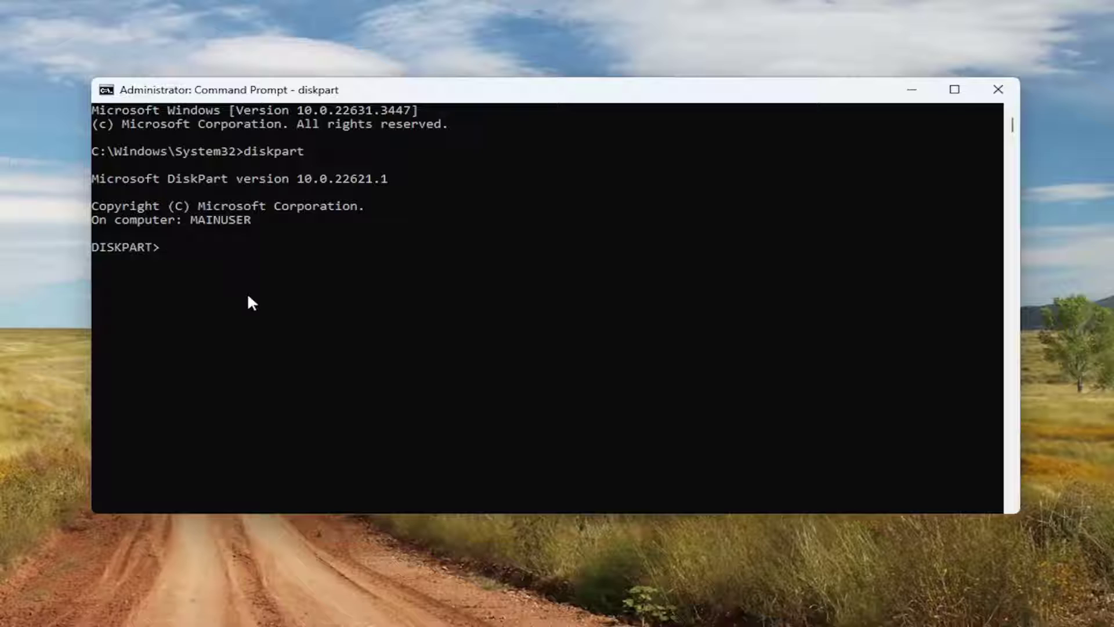
# List the disks and select Disk 0, the 65 GB GPT disk.
pyautogui.write('list disk')
pyautogui.press('Return')
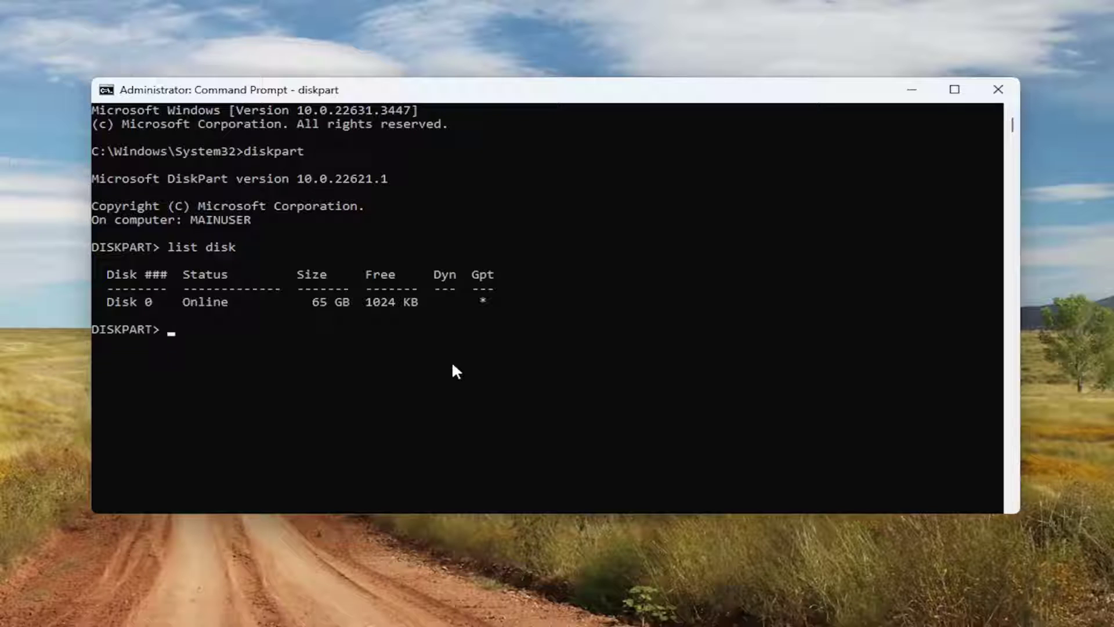
pyautogui.write('select di')
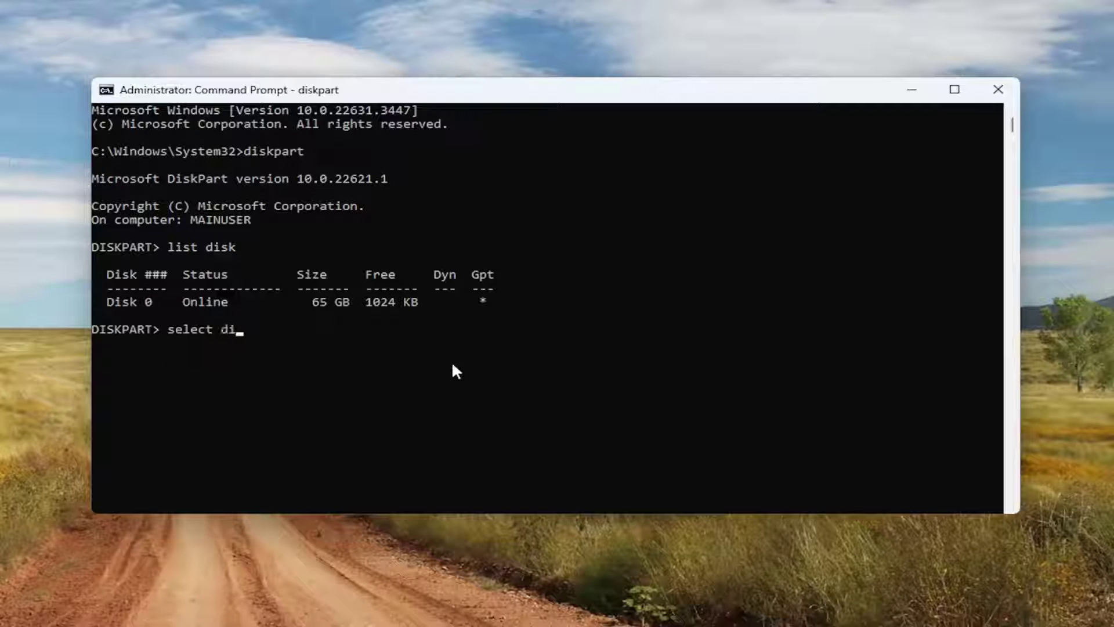
pyautogui.write('sk 0')
pyautogui.press('Return')
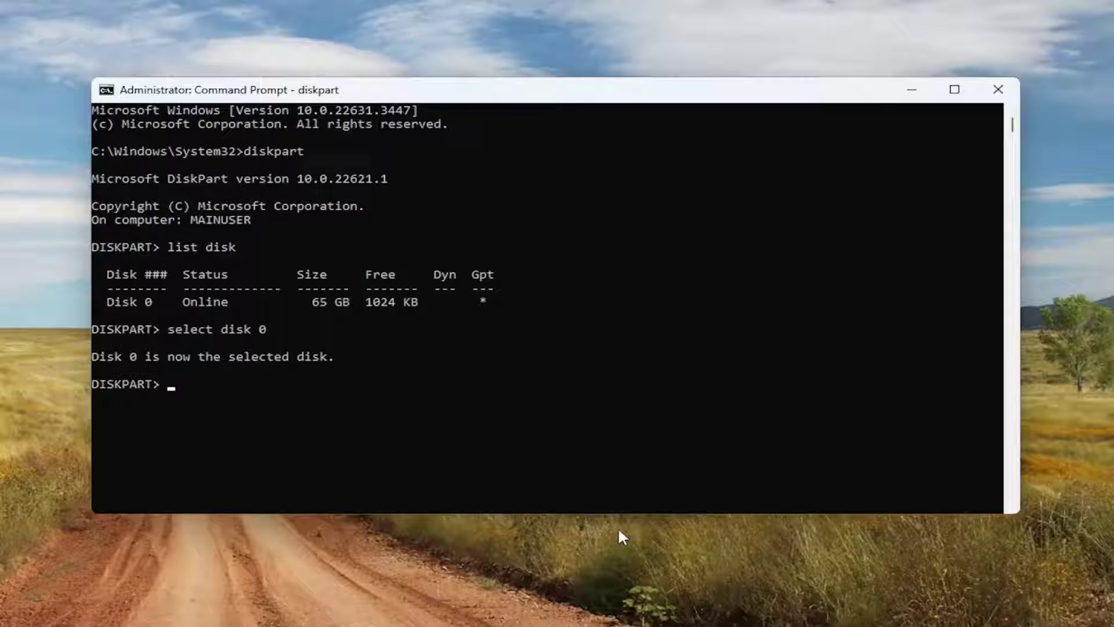
# List Disk 0's four partitions and select Partition 1, the 100 MB System partition.
pyautogui.click(511, 434)
pyautogui.write('list partition')
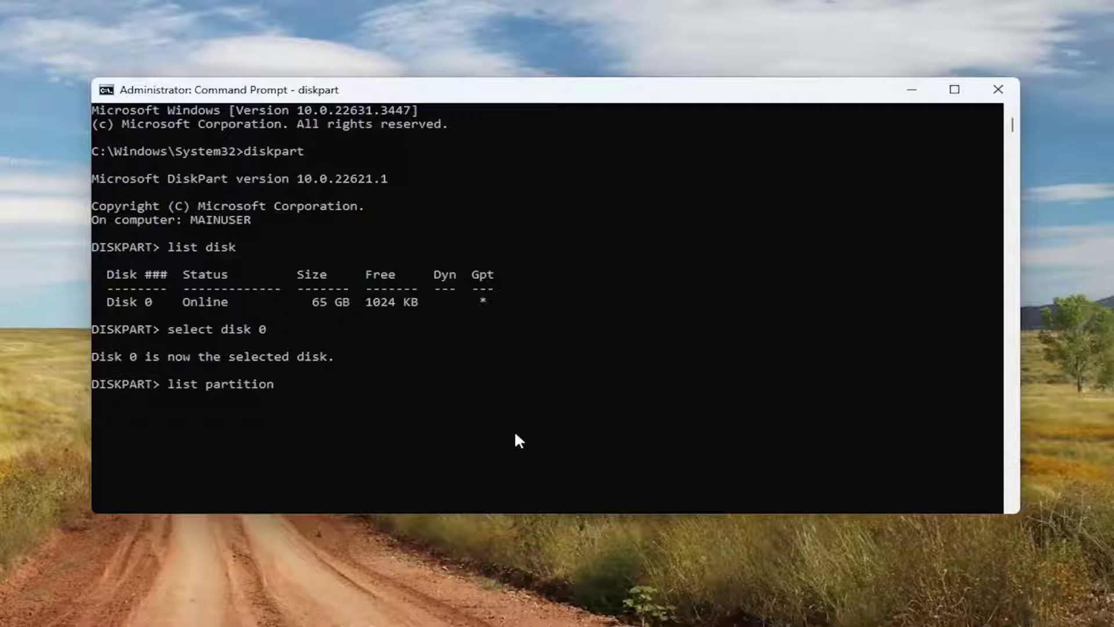
pyautogui.press('Return')
pyautogui.scroll(-1, 481, 407)
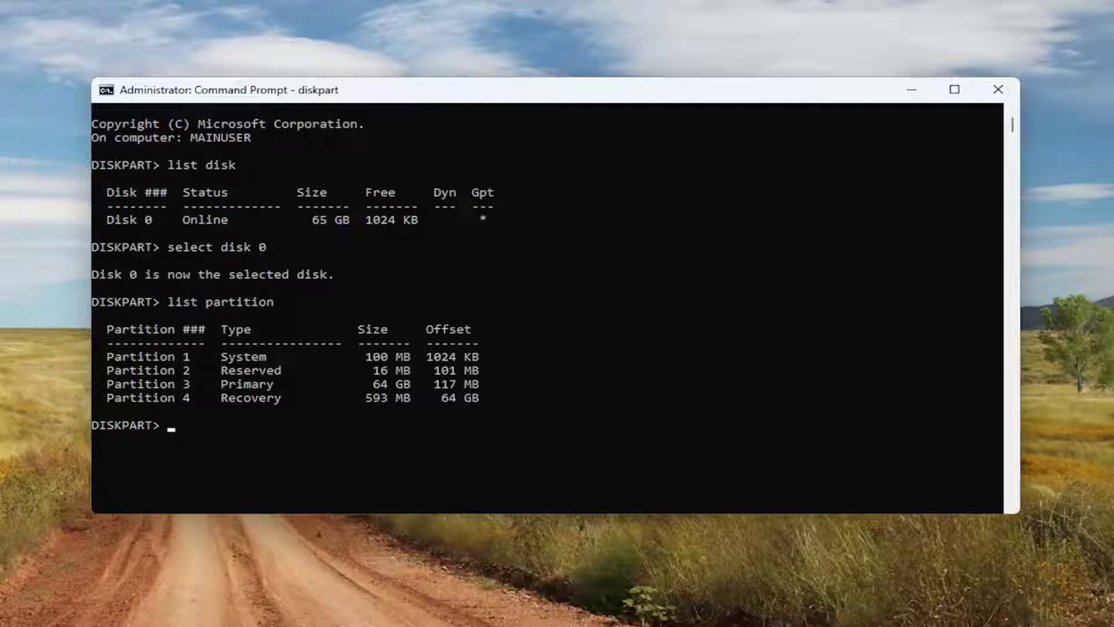
pyautogui.click(247, 356)
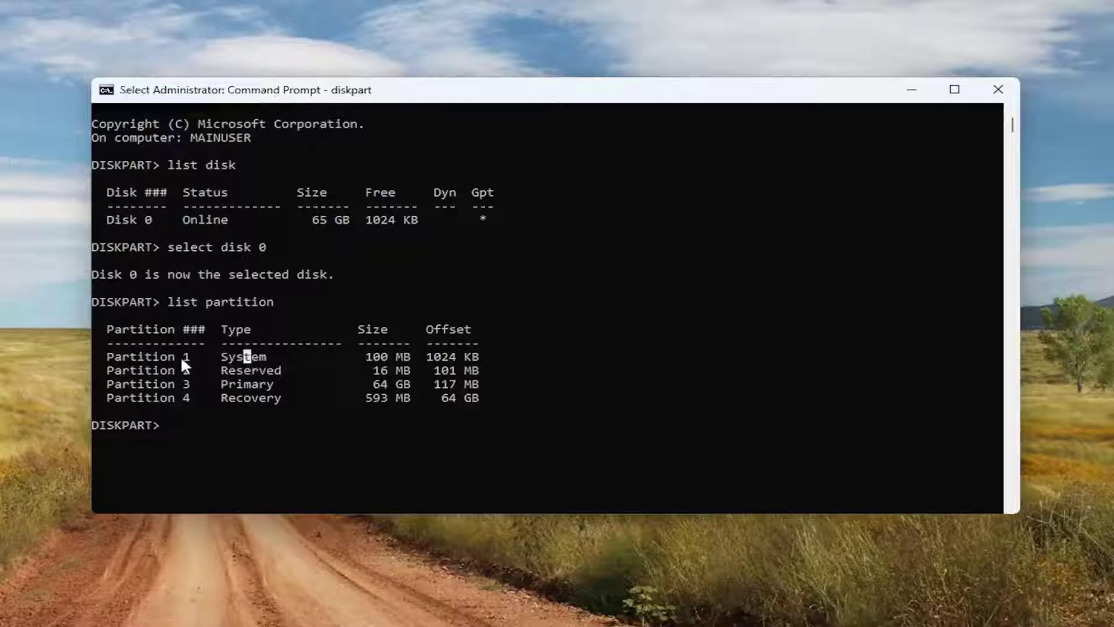
pyautogui.moveTo(270, 357); pyautogui.dragTo(156, 369)
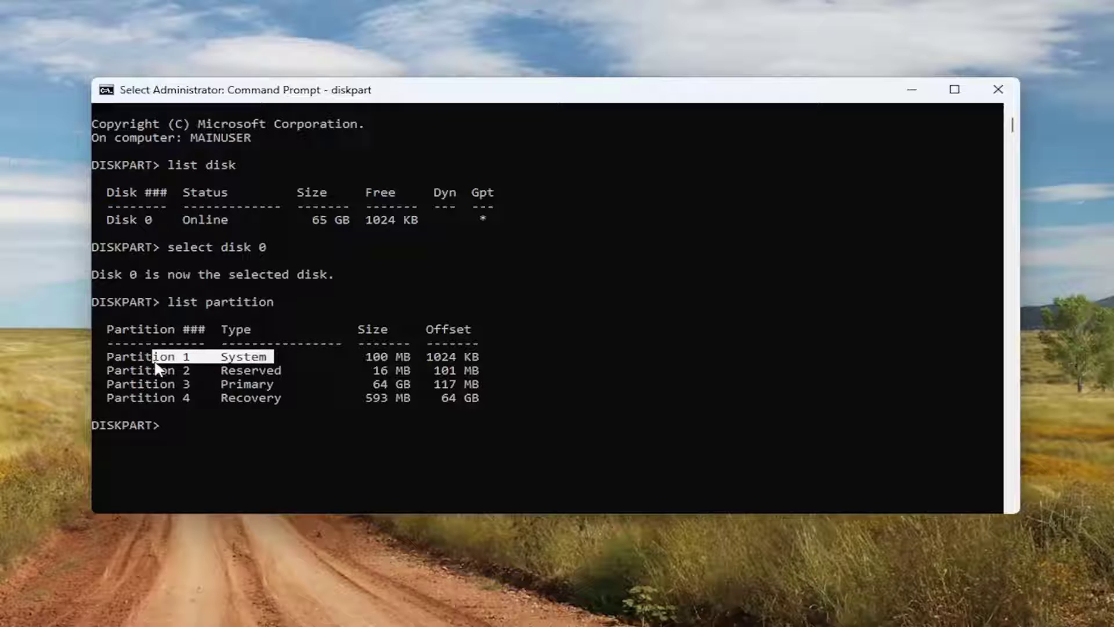
pyautogui.click(227, 427)
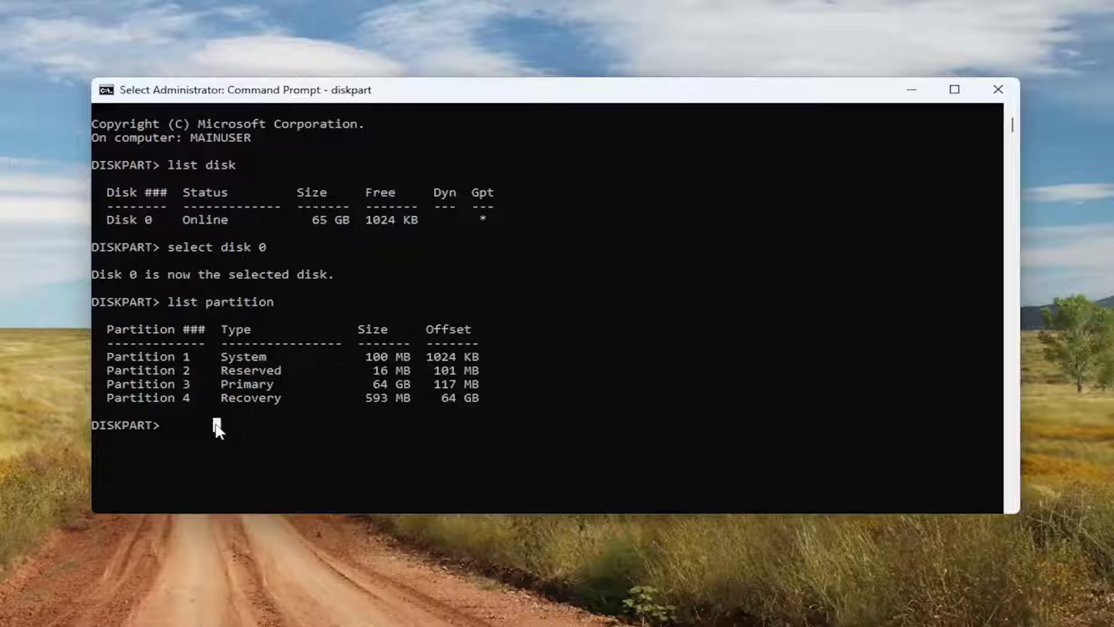
pyautogui.write('select partition 1')
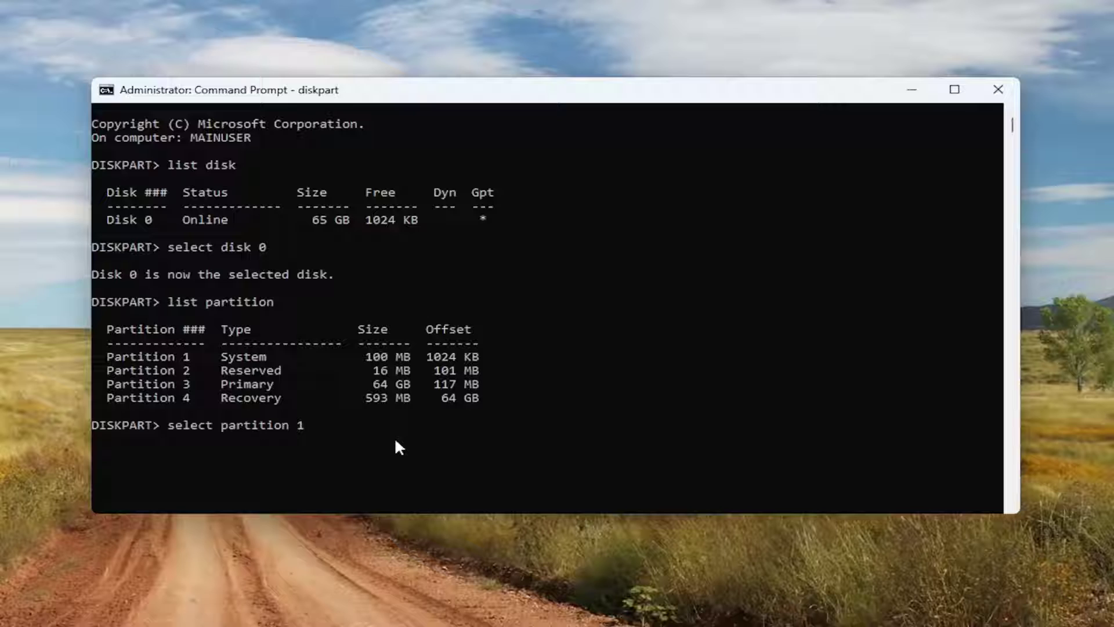
pyautogui.press('Return')
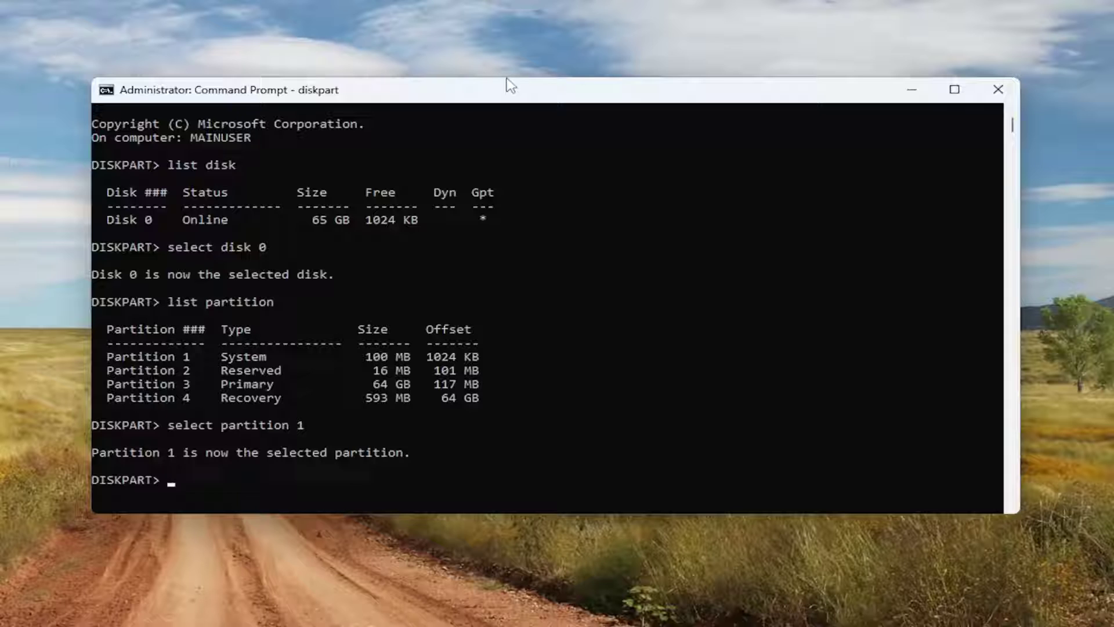
# Paste and run SET ID=c12a7328-f81f-11d2-ba4b-00a0c93ec93b on Partition 1.
pyautogui.rightClick(470, 95)
pyautogui.moveTo(545, 229)
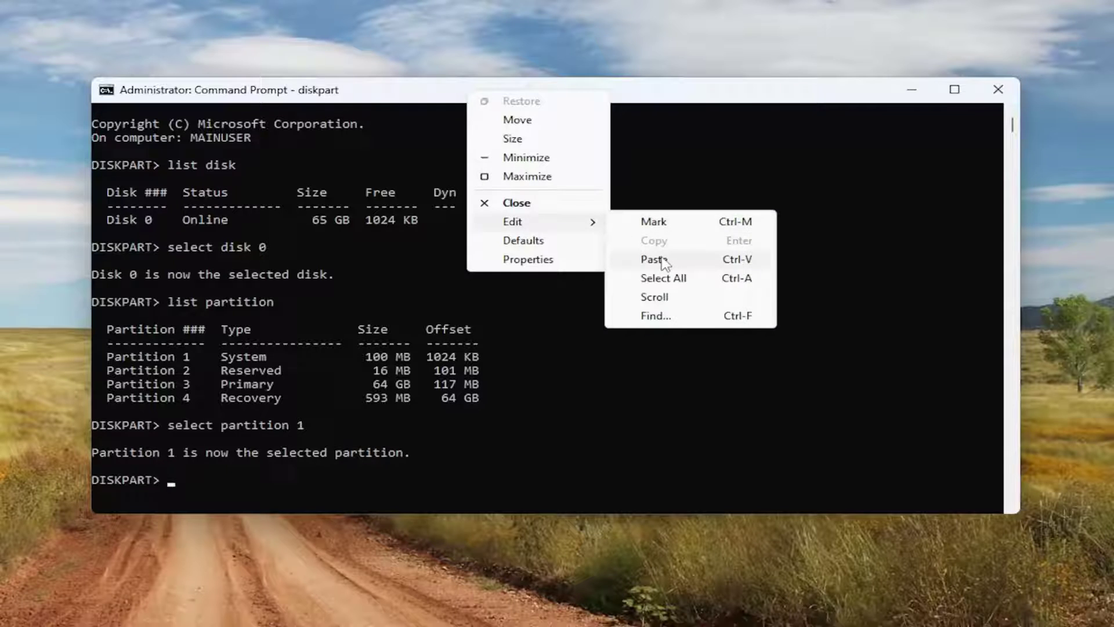
pyautogui.click(662, 260)
pyautogui.scroll(-3, 282, 494)
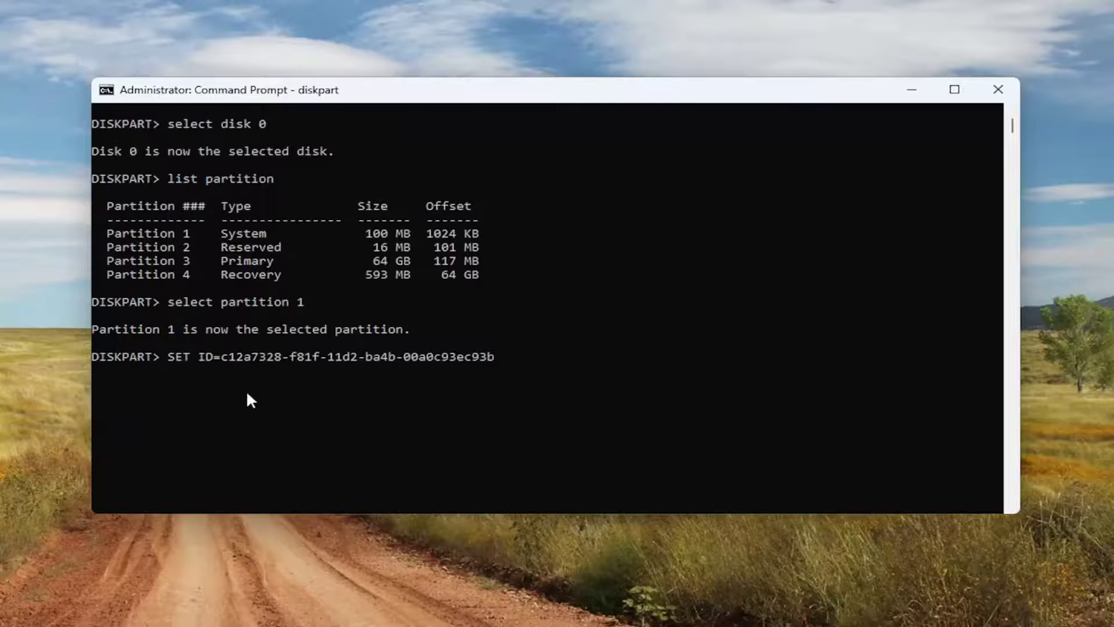
pyautogui.press('Return')
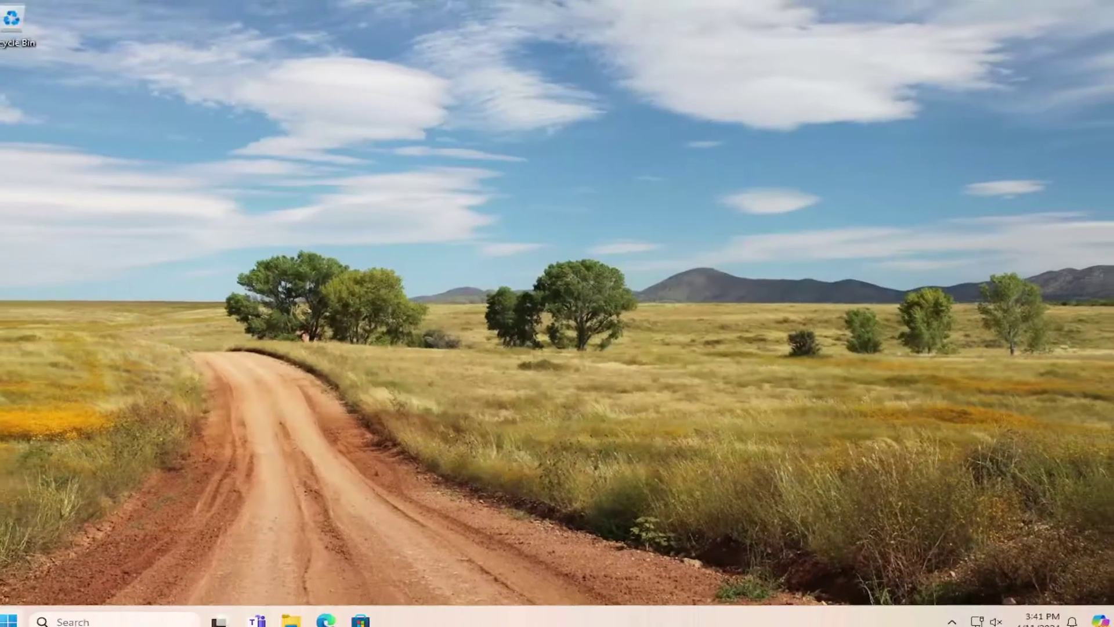
pyautogui.rightClick(25, 610)
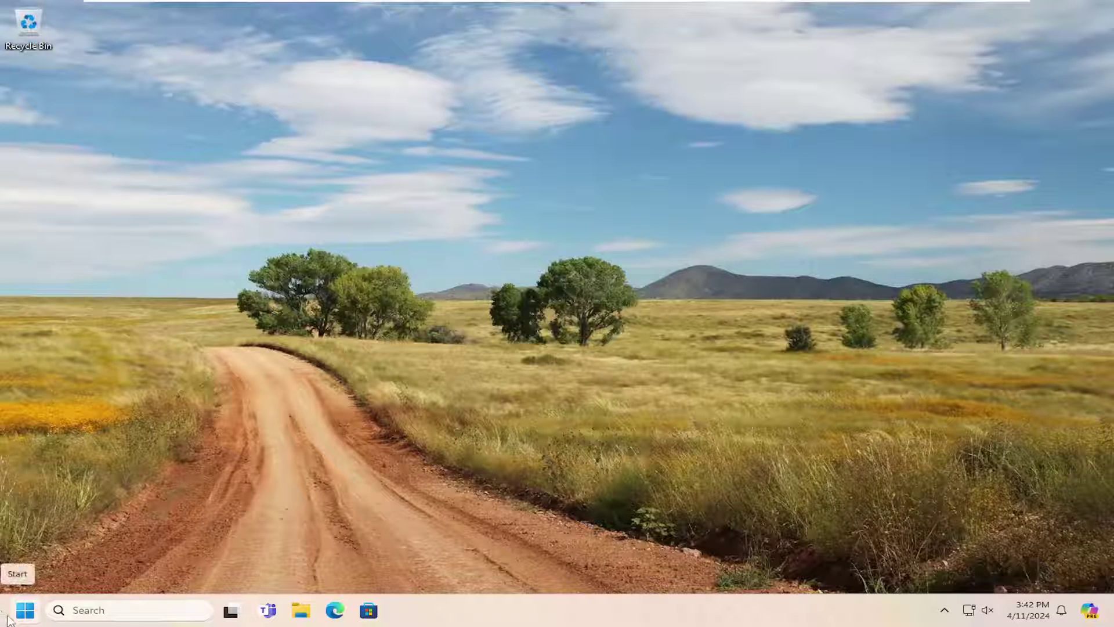
# Search 'troubleshoot' and open the System > Troubleshoot settings page.
pyautogui.click(14, 620)
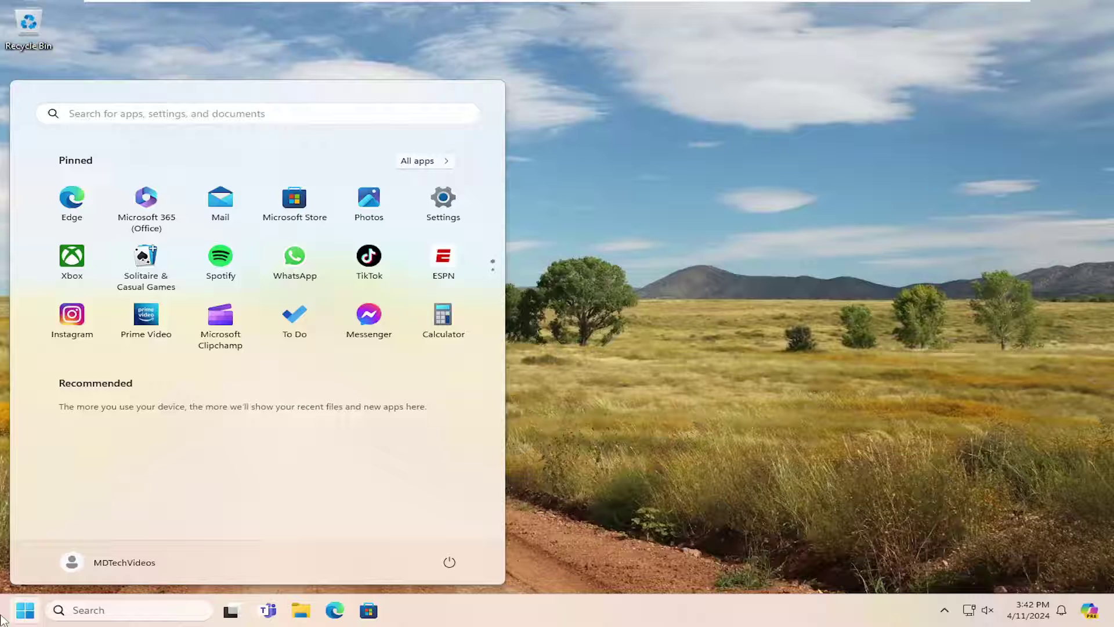
pyautogui.write('troubleshoot')
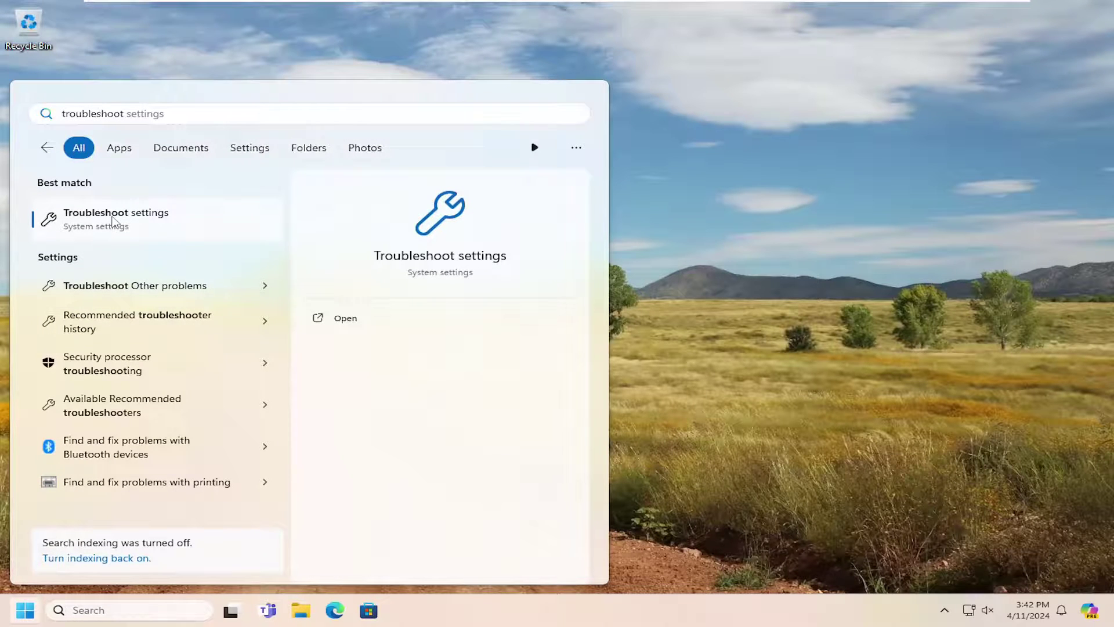
pyautogui.click(114, 222)
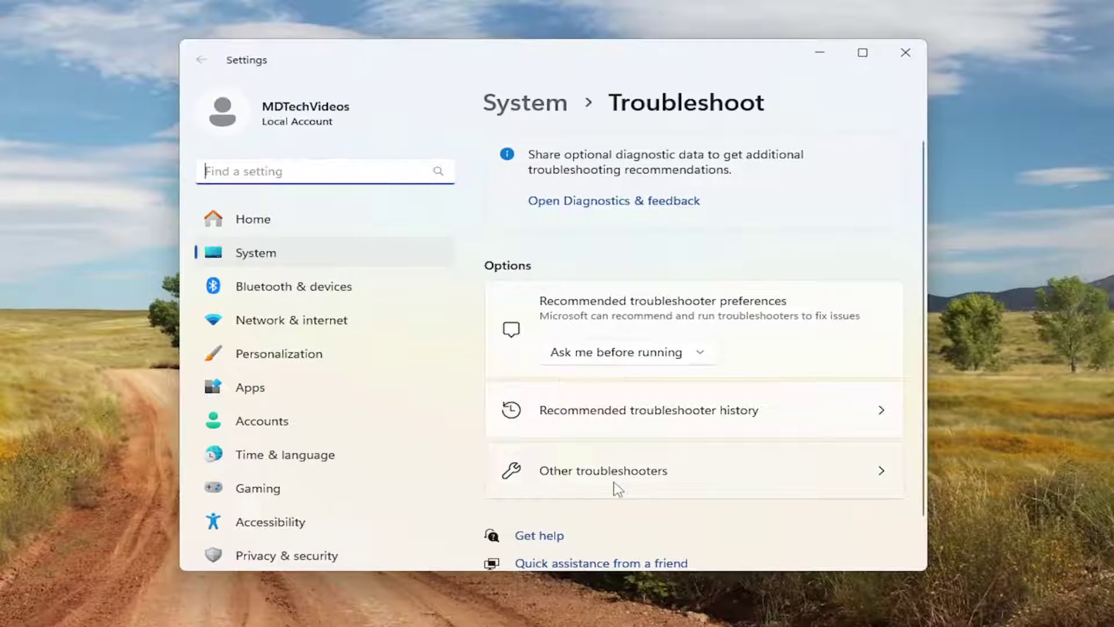
# Run the Windows Update troubleshooter from Other troubleshooters and close its results.
pyautogui.click(617, 474)
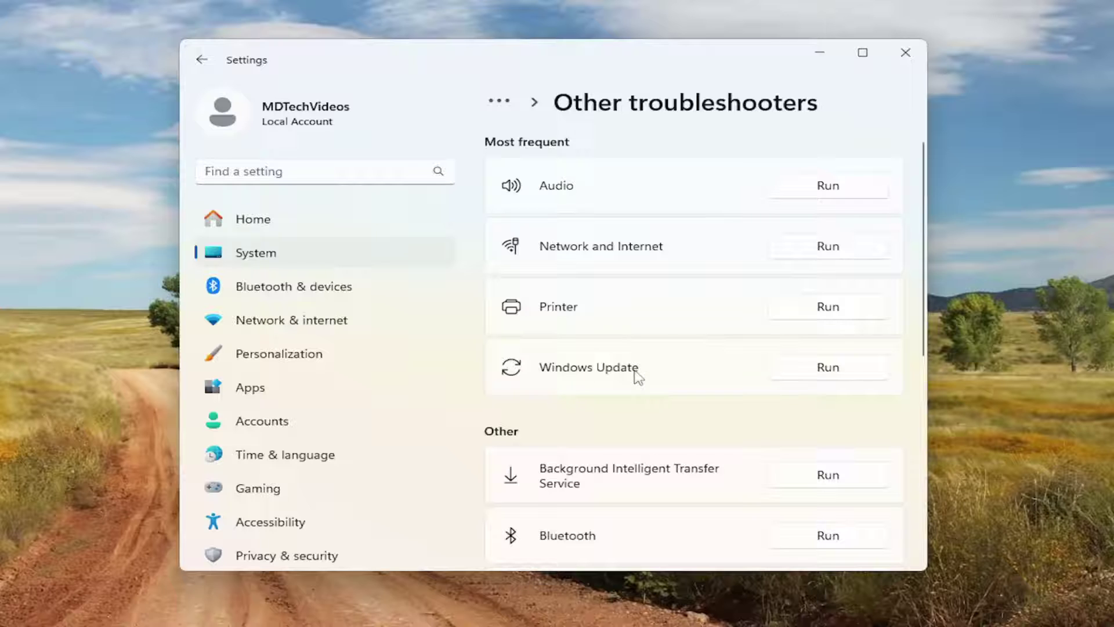
pyautogui.click(828, 368)
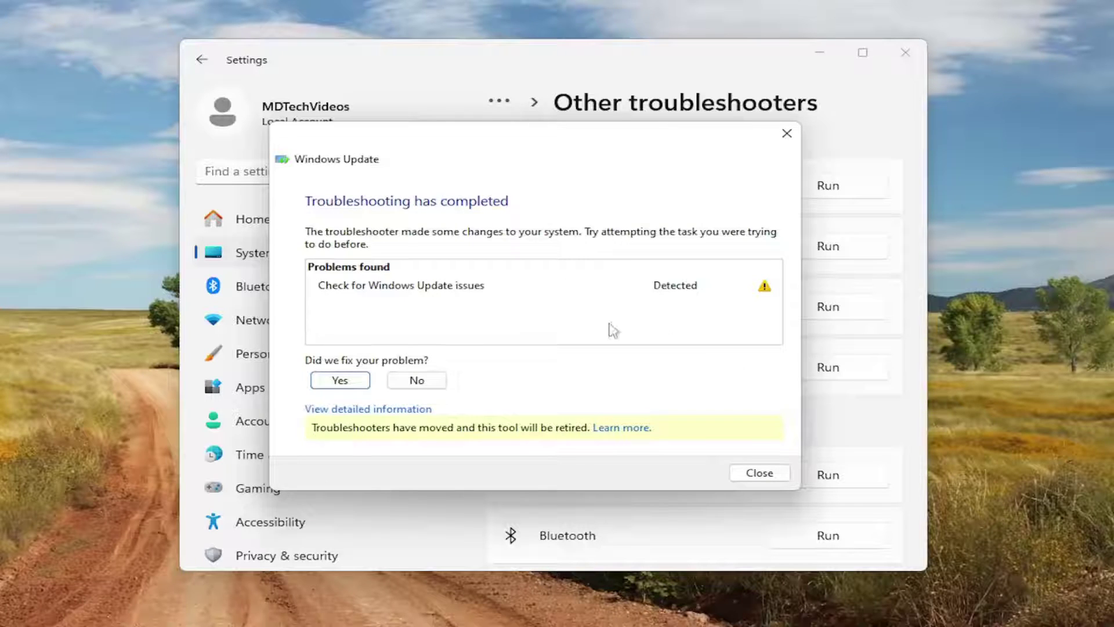
pyautogui.click(768, 477)
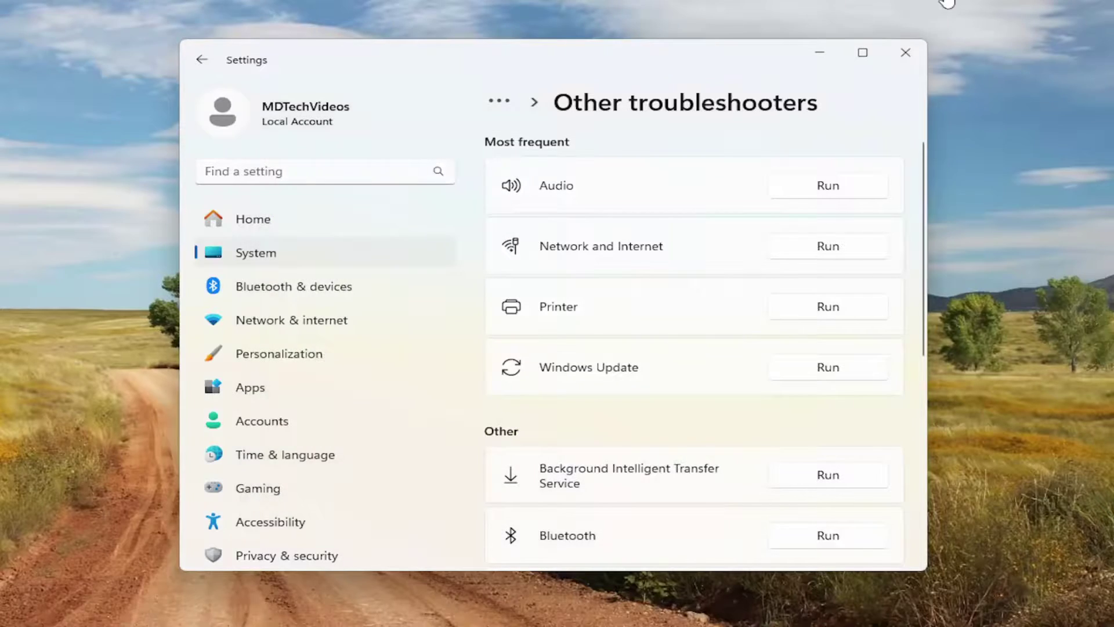
# Close Settings and open the Services app from Start search.
pyautogui.click(909, 50)
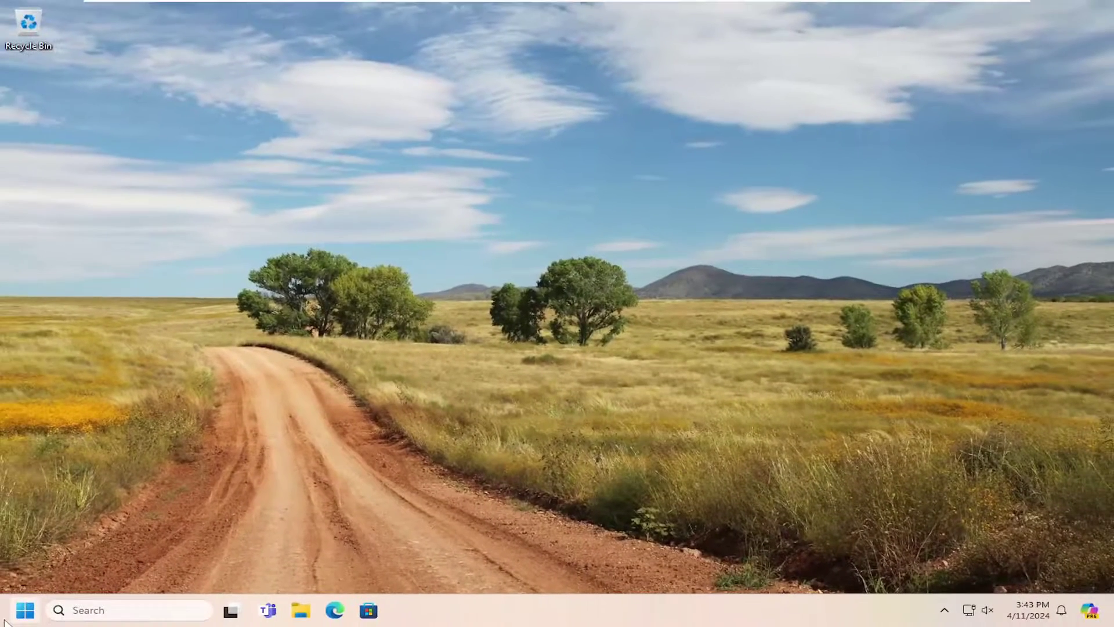
pyautogui.click(6, 621)
pyautogui.write('settingsrvices')
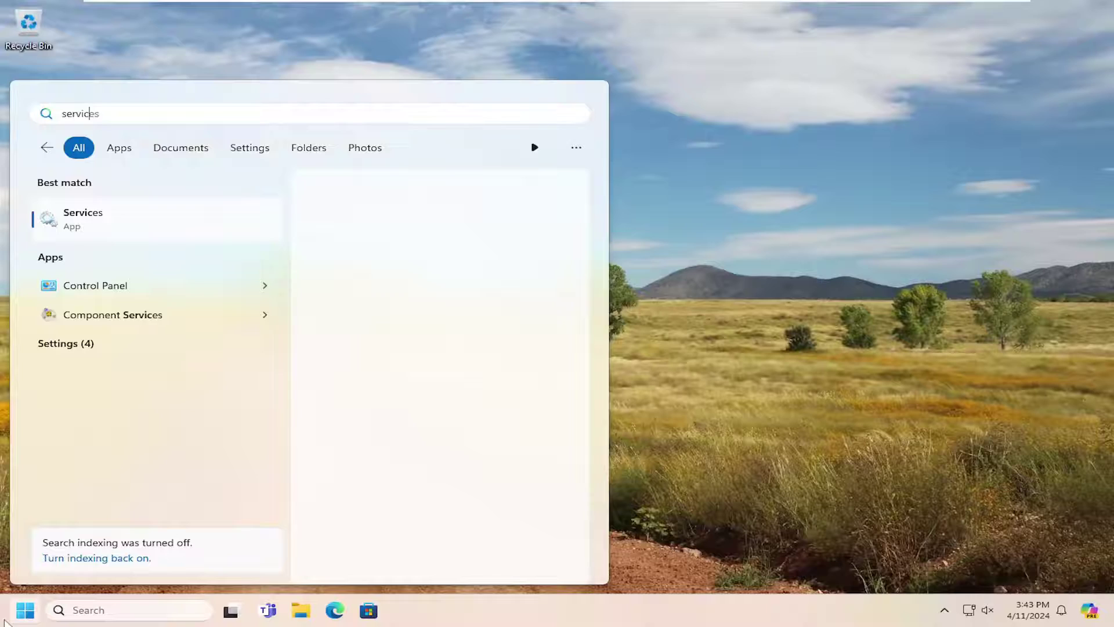
pyautogui.click(92, 227)
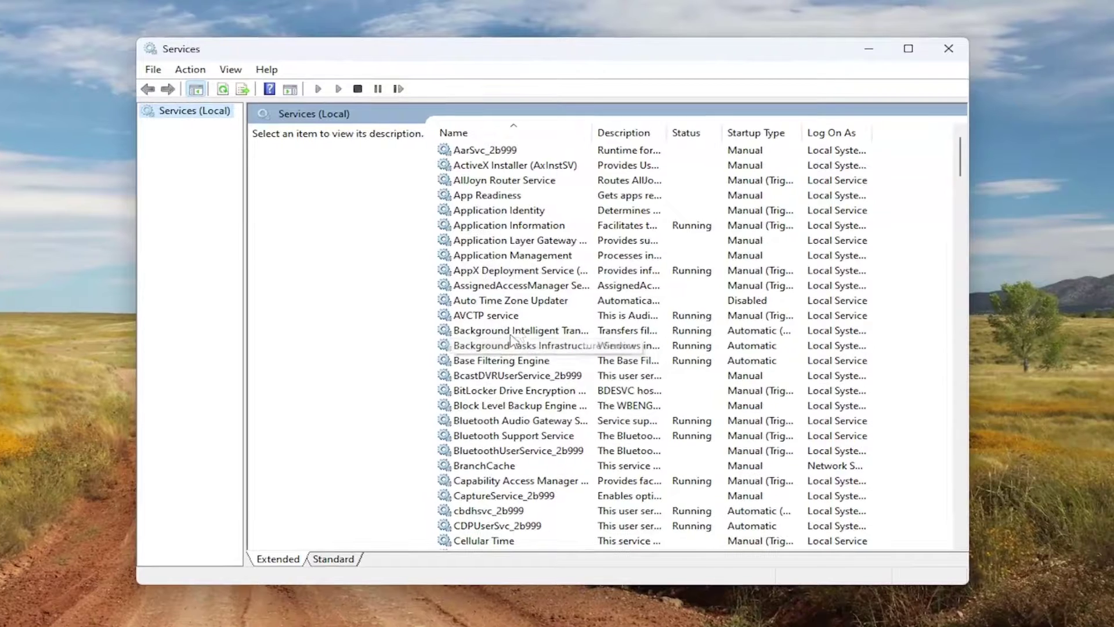
# Stop and restart the Background Intelligent Transfer Service, keeping its startup type.
pyautogui.click(512, 337)
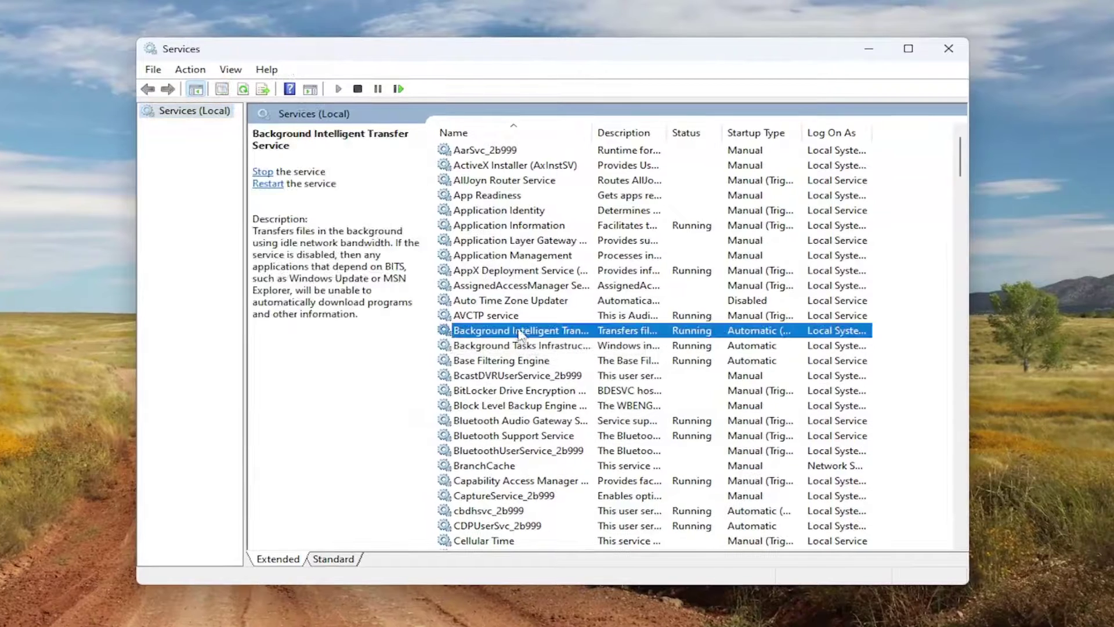
pyautogui.doubleClick(511, 336)
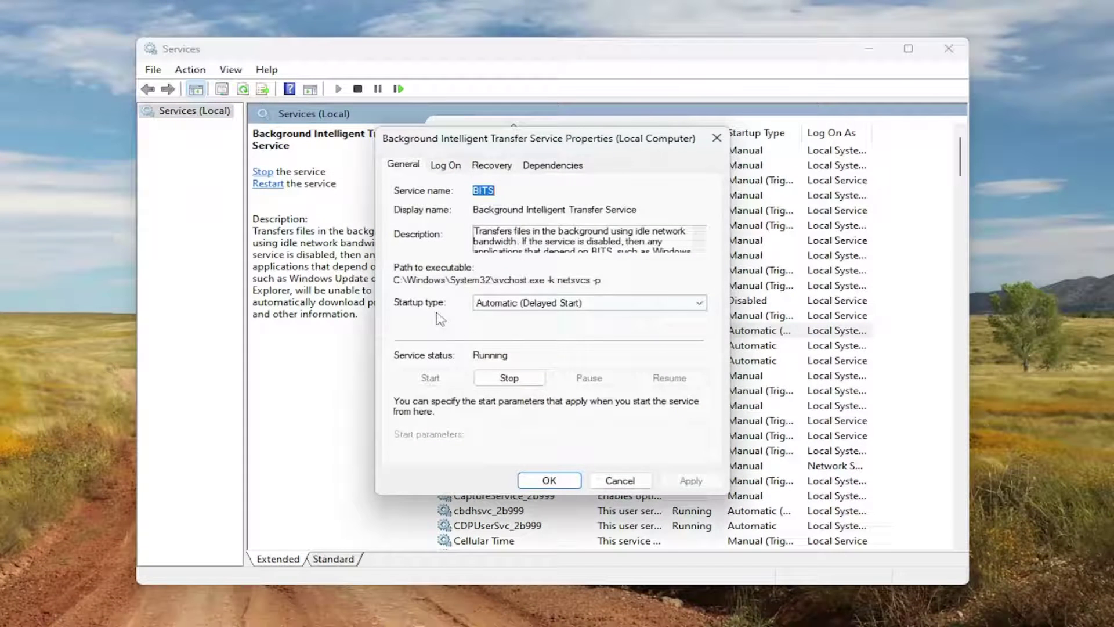
pyautogui.click(529, 304)
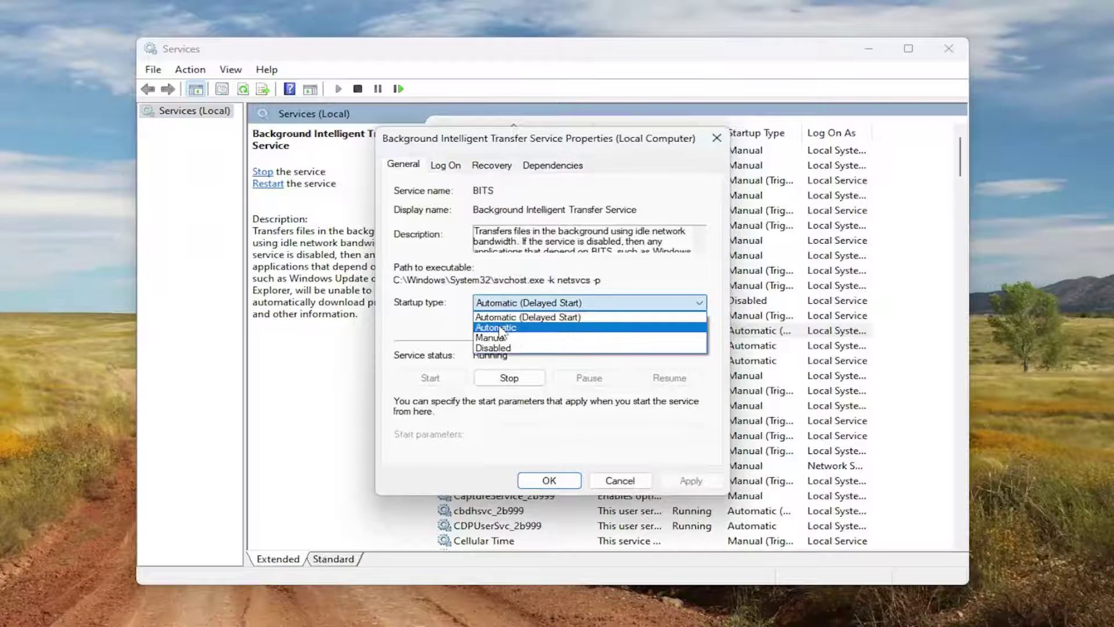
pyautogui.click(456, 307)
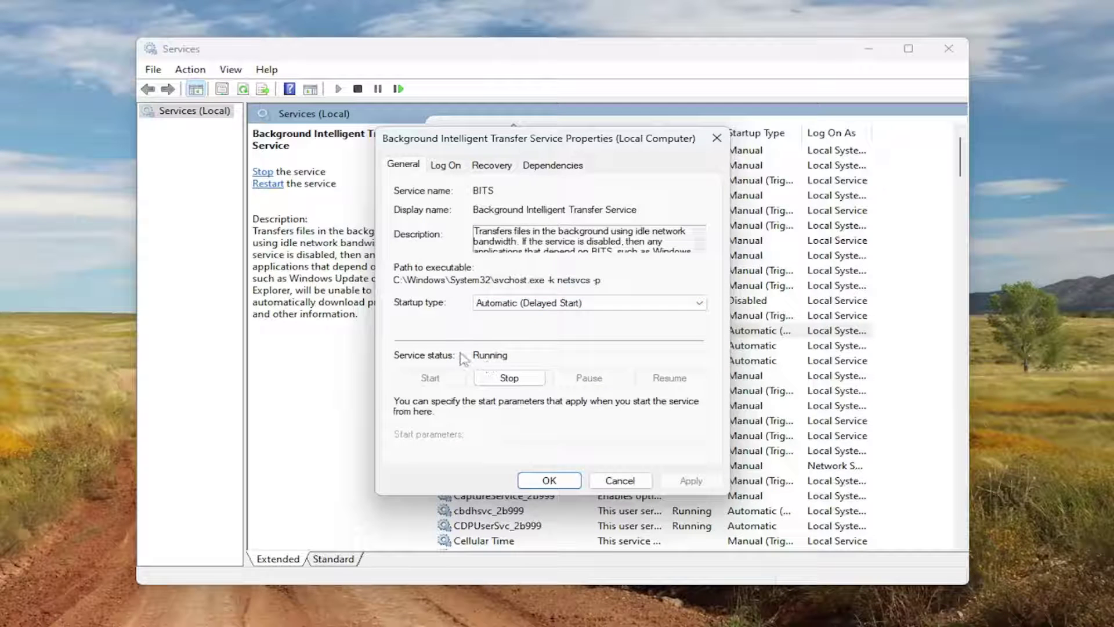
pyautogui.click(503, 383)
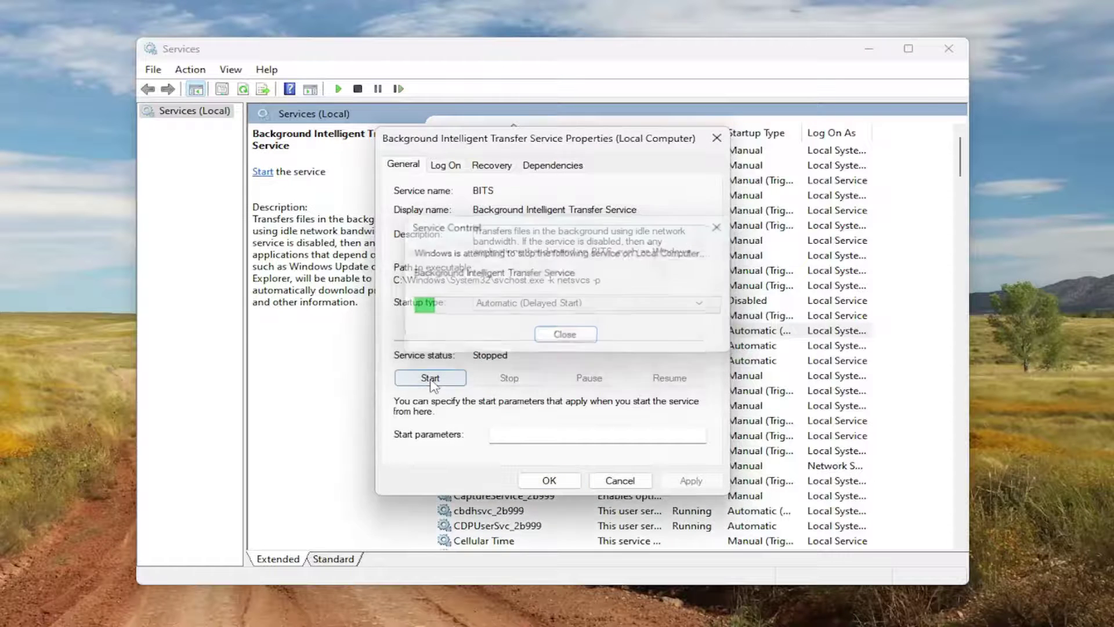
pyautogui.click(430, 379)
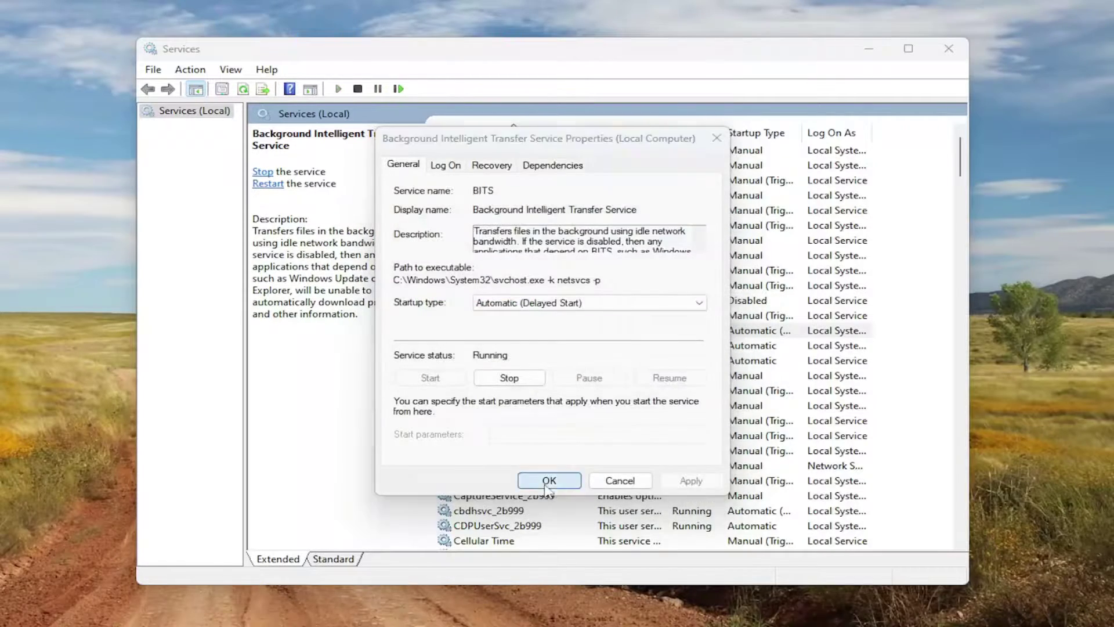
pyautogui.click(550, 481)
# Stop and restart the Windows Update service, keeping startup type Automatic.
pyautogui.moveTo(958, 168); pyautogui.dragTo(953, 517)
pyautogui.click(497, 421)
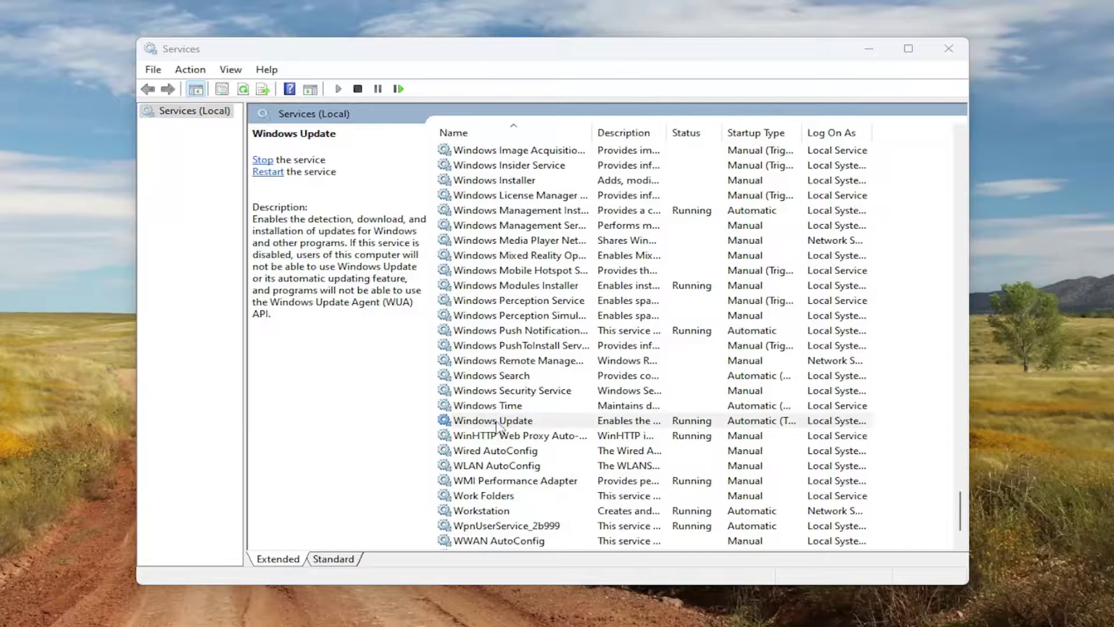
pyautogui.doubleClick(497, 422)
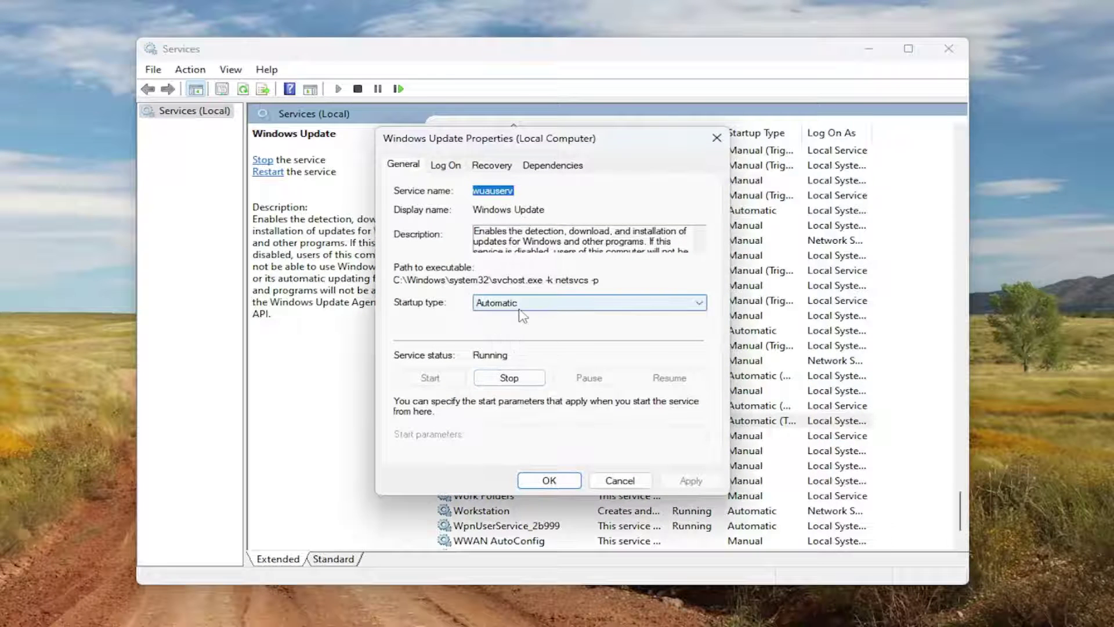
pyautogui.click(521, 313)
pyautogui.click(439, 323)
pyautogui.click(509, 378)
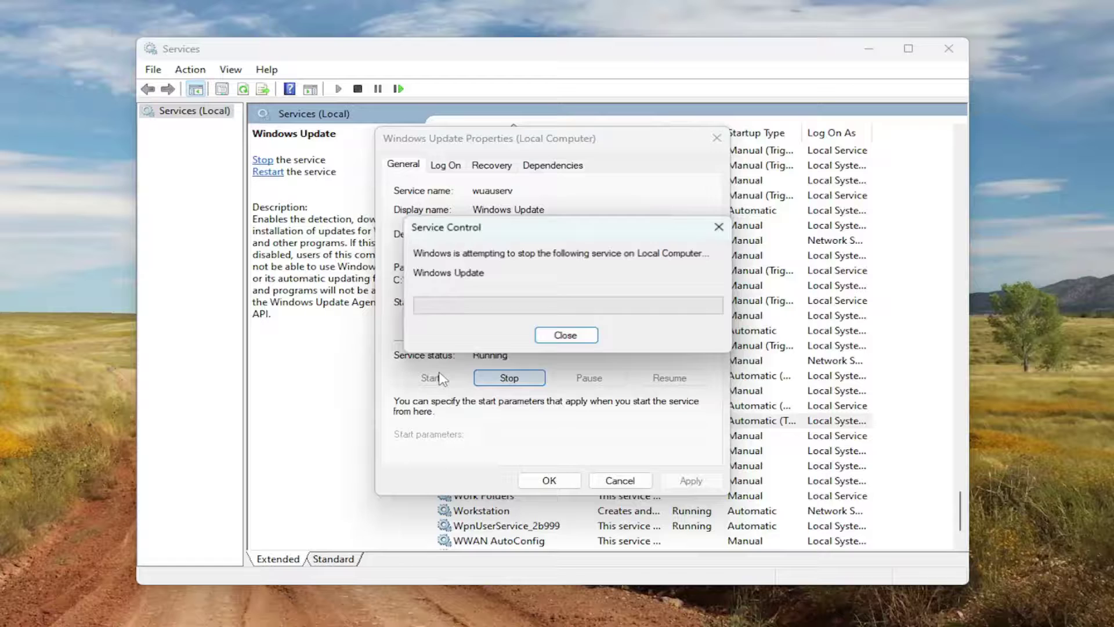
pyautogui.click(439, 378)
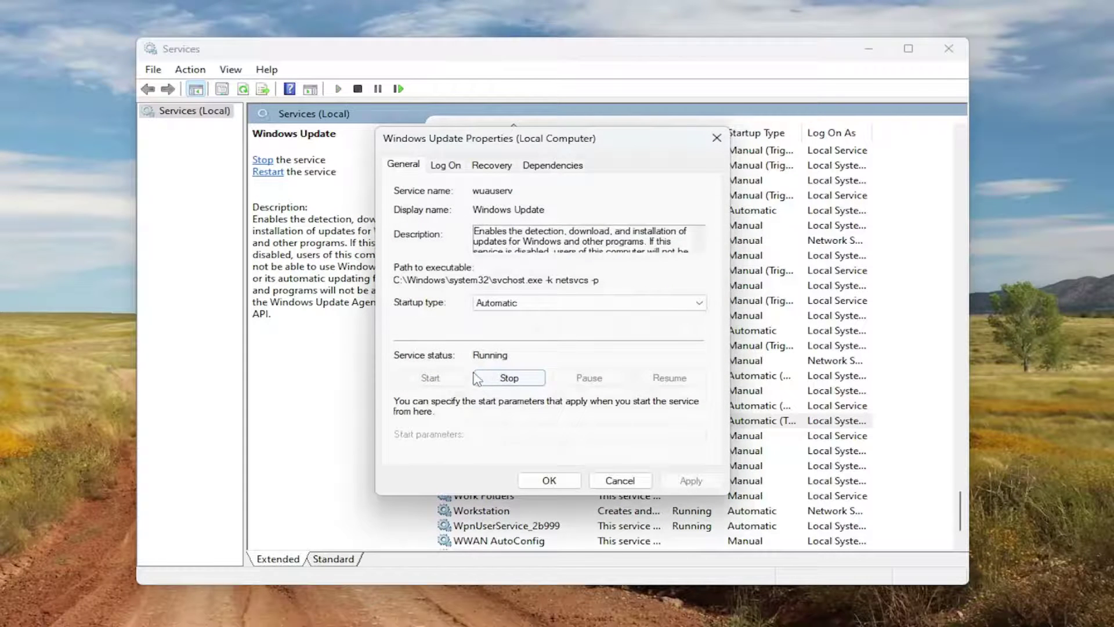
pyautogui.click(549, 480)
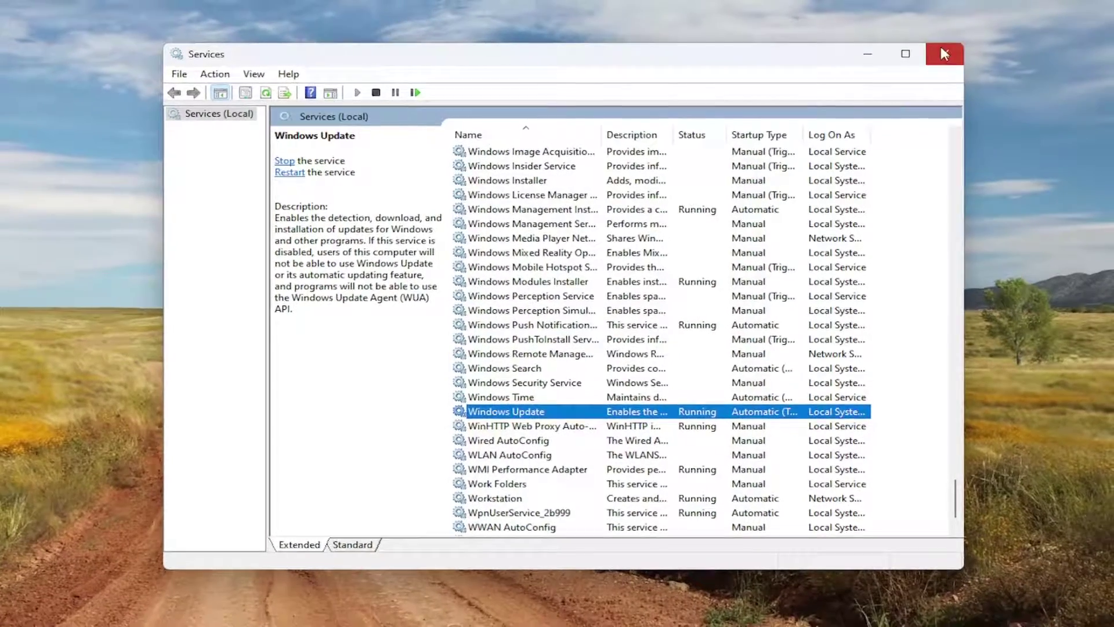
# Close Services and launch an administrator Command Prompt, approving the UAC prompt.
pyautogui.click(947, 48)
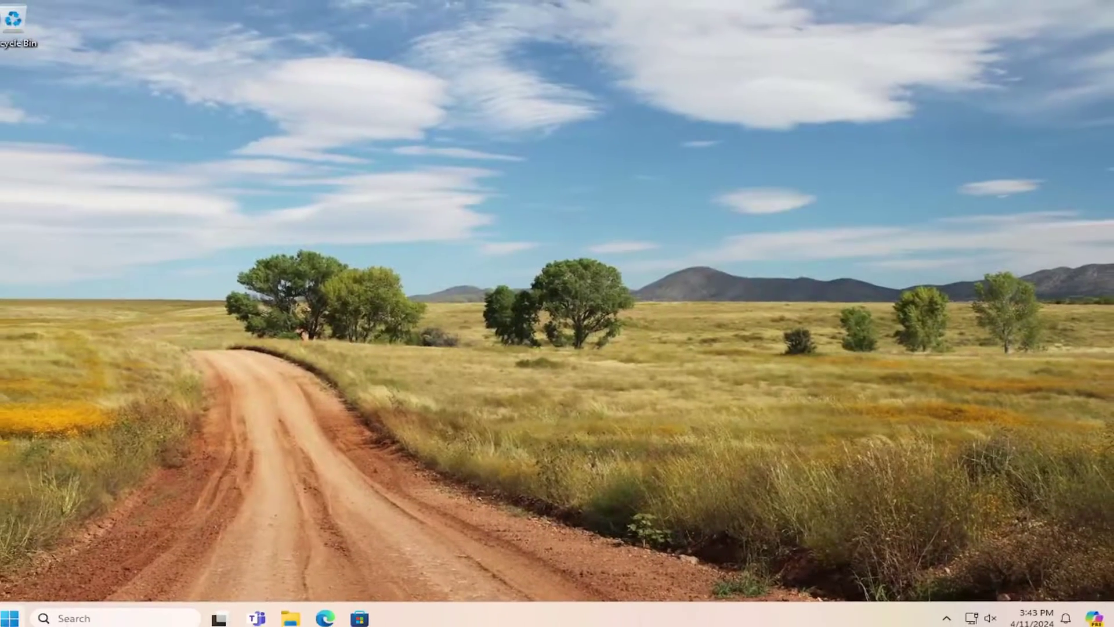
pyautogui.click(9, 618)
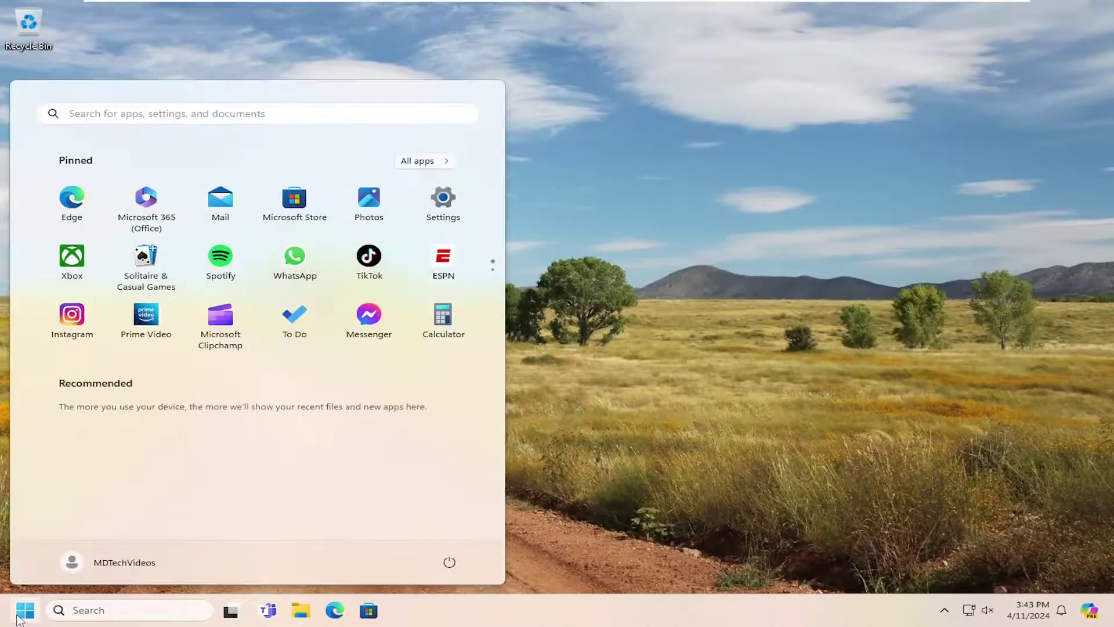
pyautogui.write('cmd')
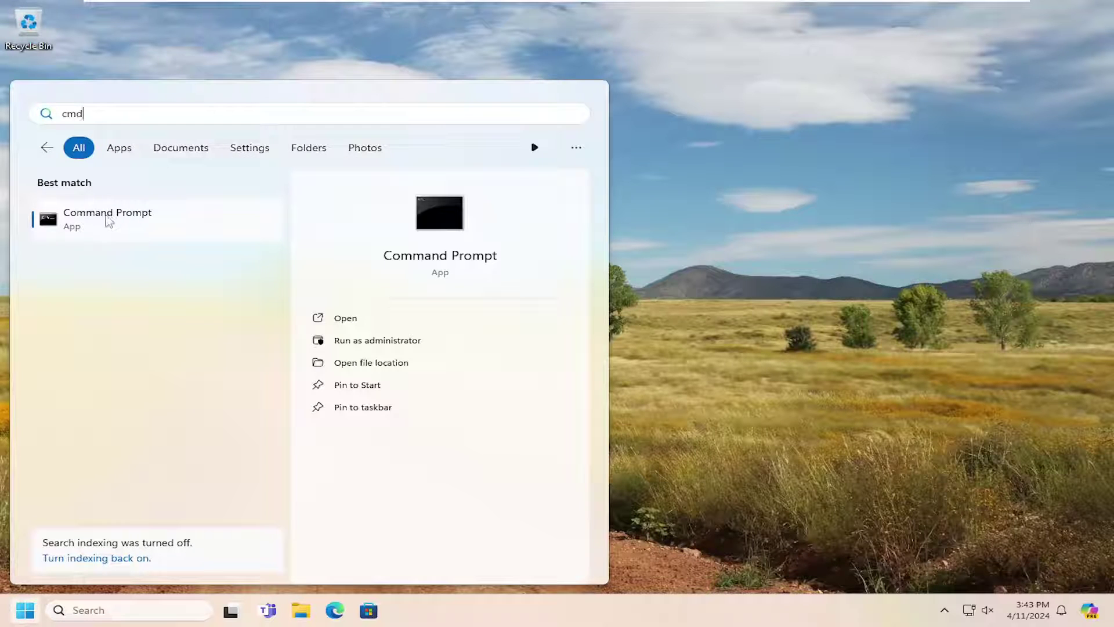
pyautogui.rightClick(103, 218)
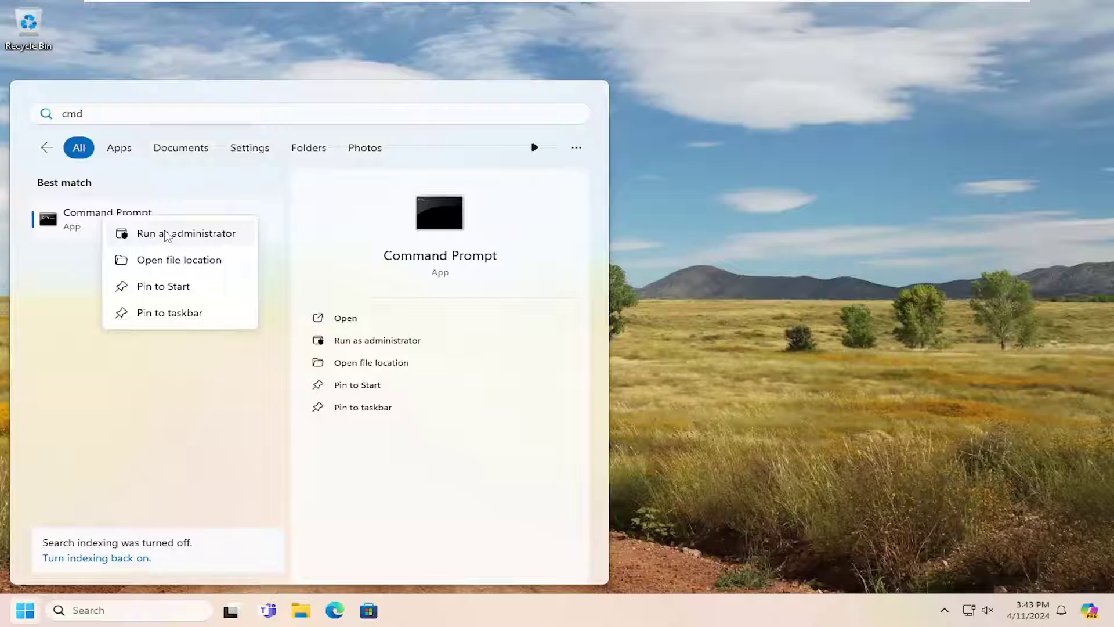
pyautogui.click(168, 232)
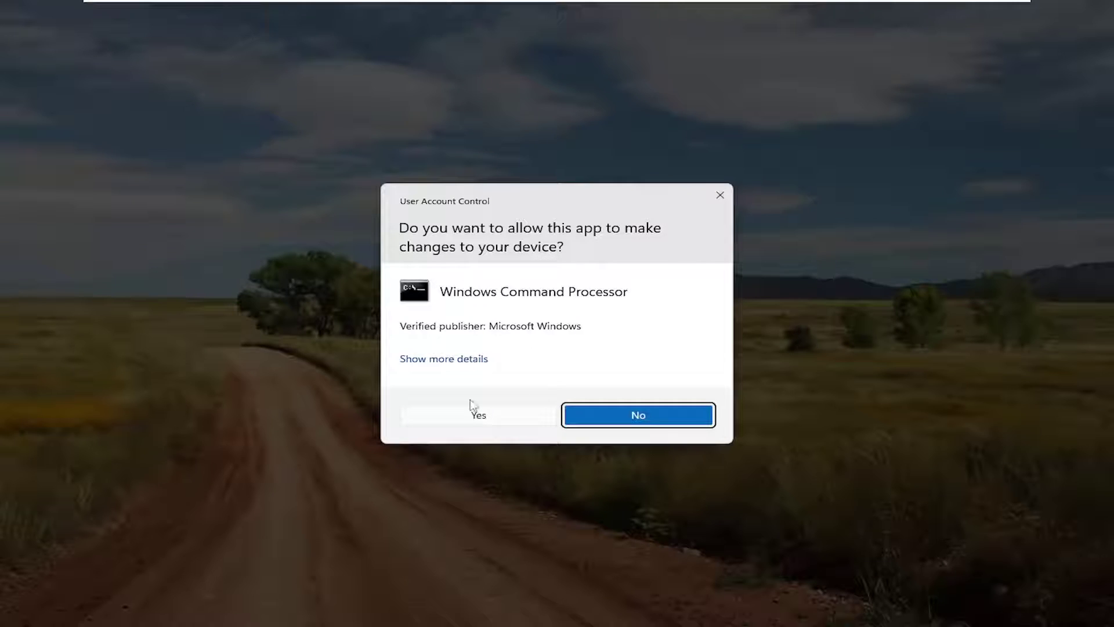
pyautogui.click(485, 423)
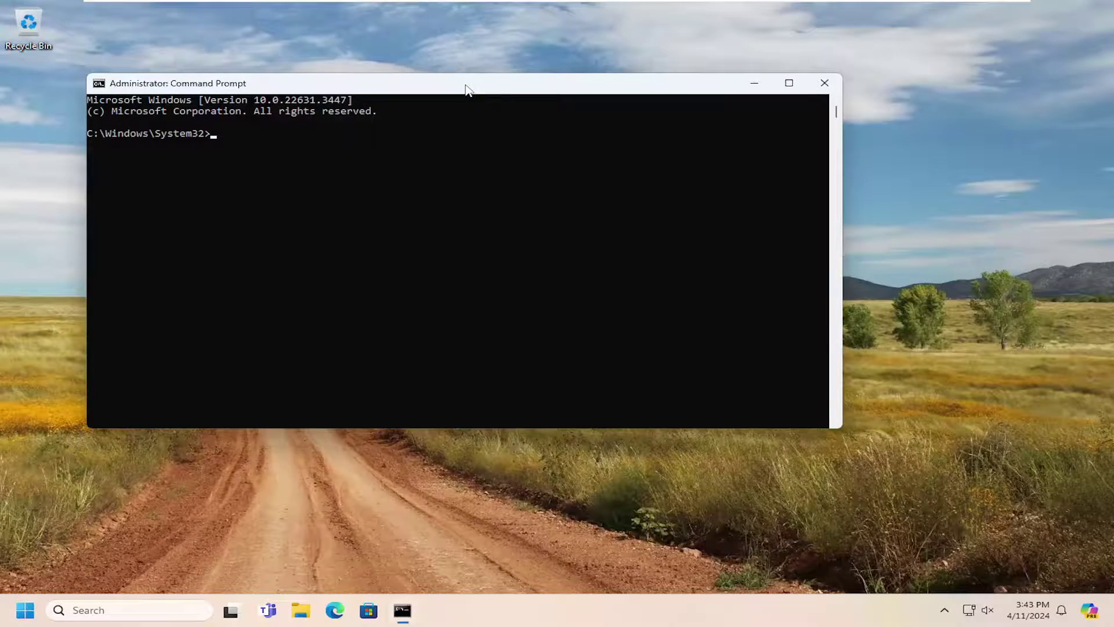
# Run sfc /scannow in the administrator console.
pyautogui.moveTo(468, 89); pyautogui.dragTo(557, 116)
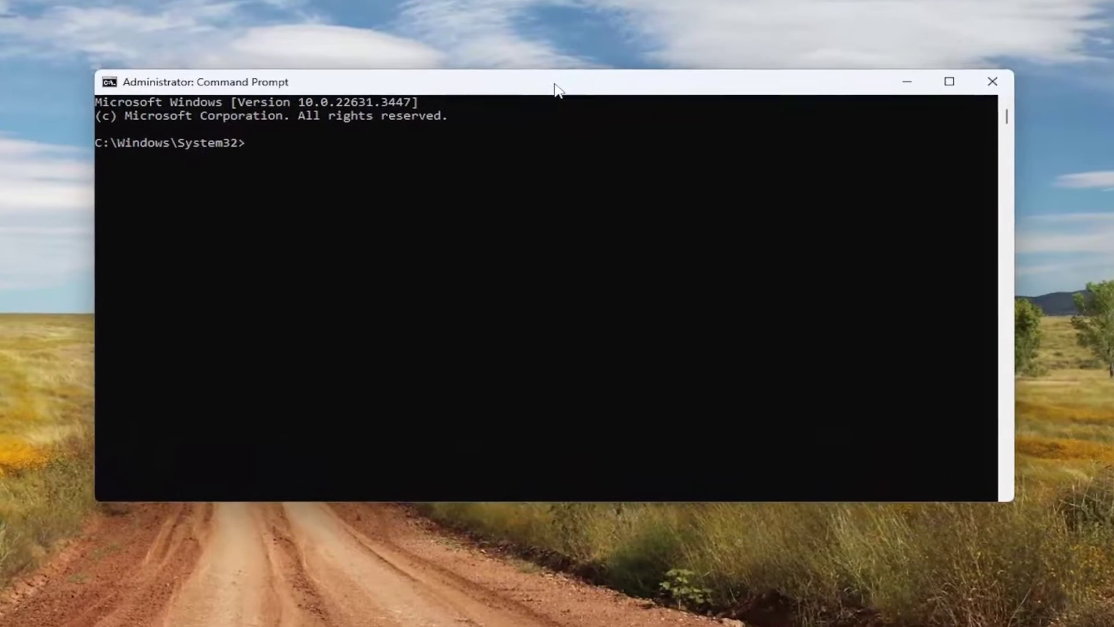
pyautogui.write('sfc')
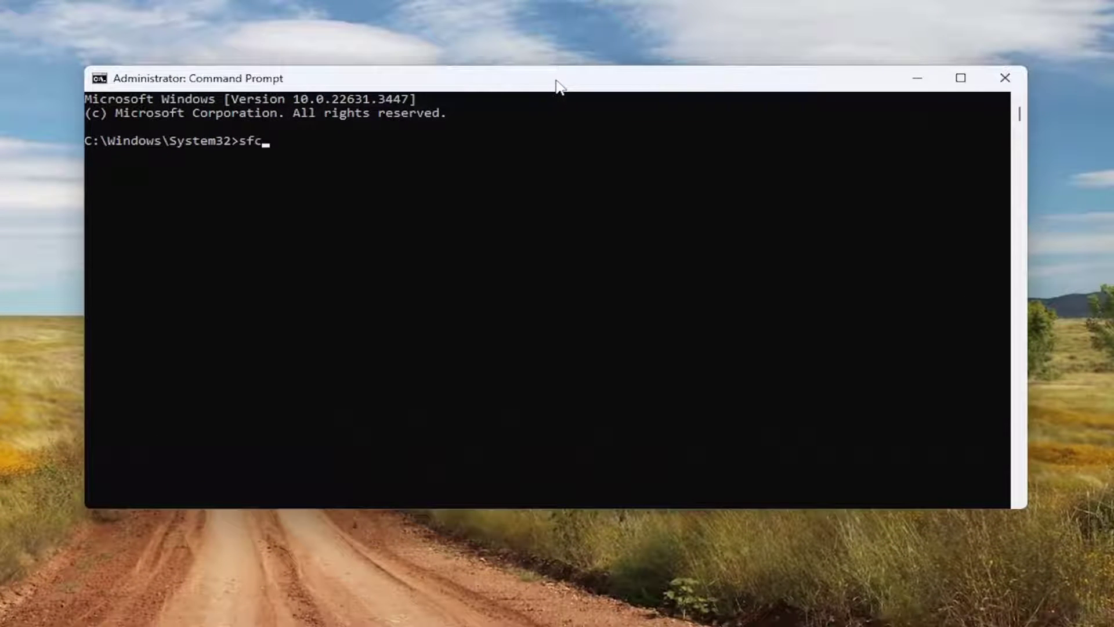
pyautogui.write(' /scannow')
pyautogui.press('Return')
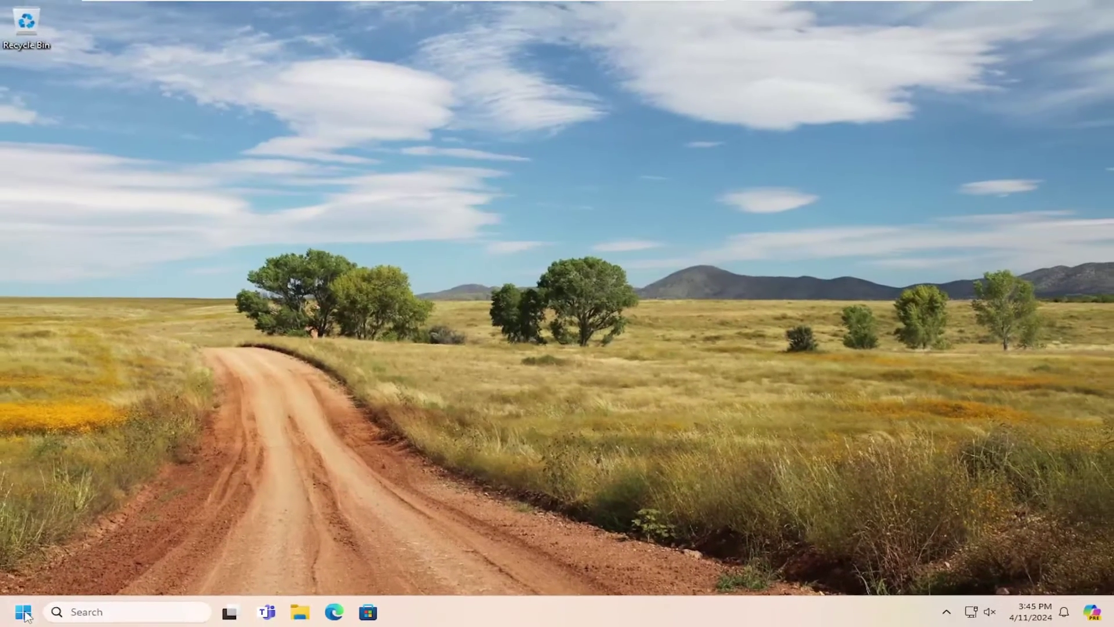
# Bring up the Start button's power options to restart the computer.
pyautogui.rightClick(26, 615)
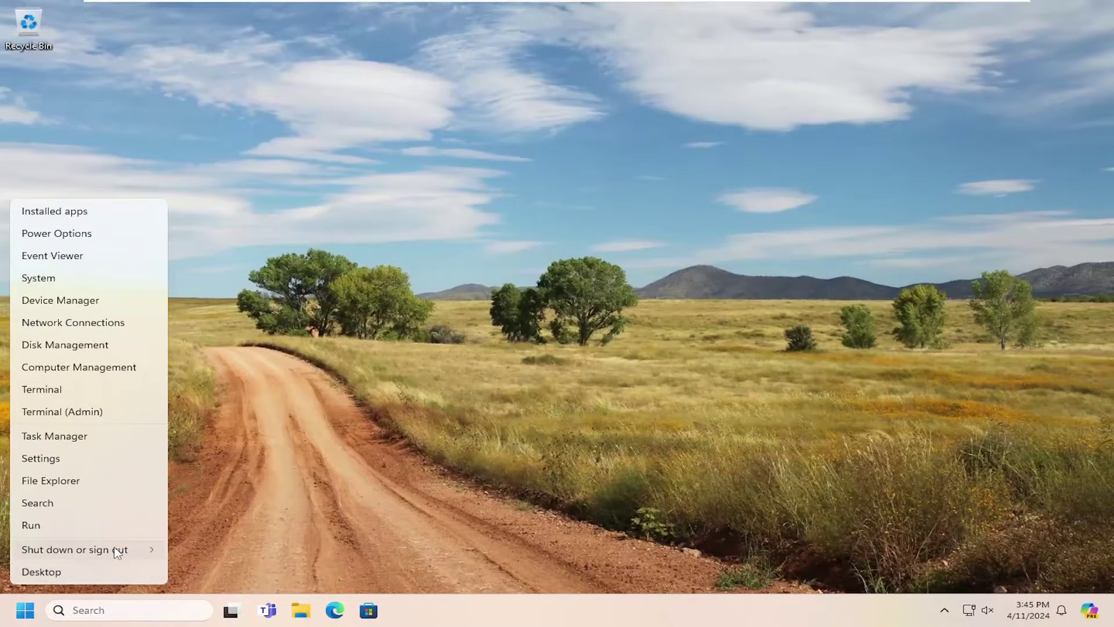